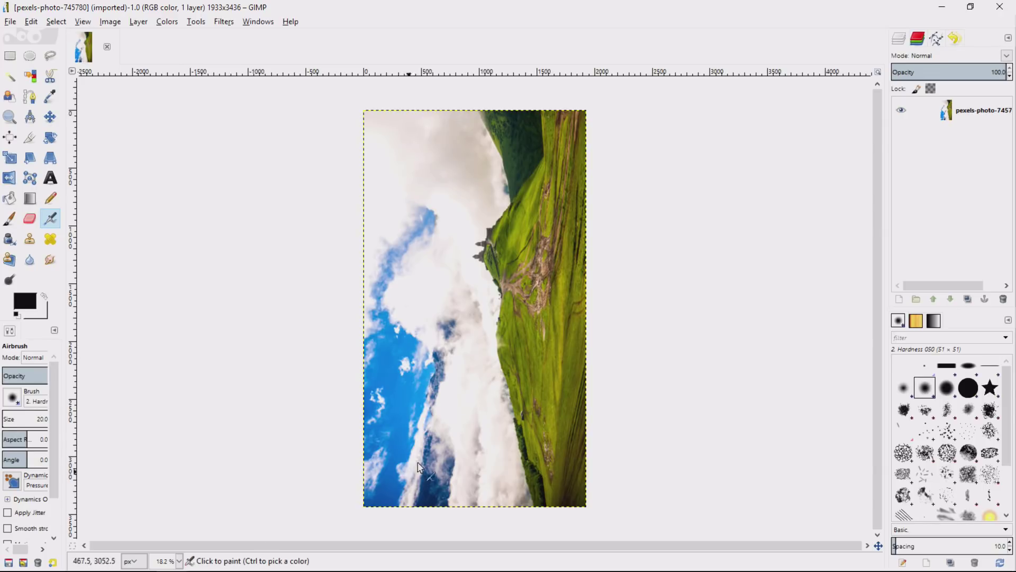
right_click(505, 332)
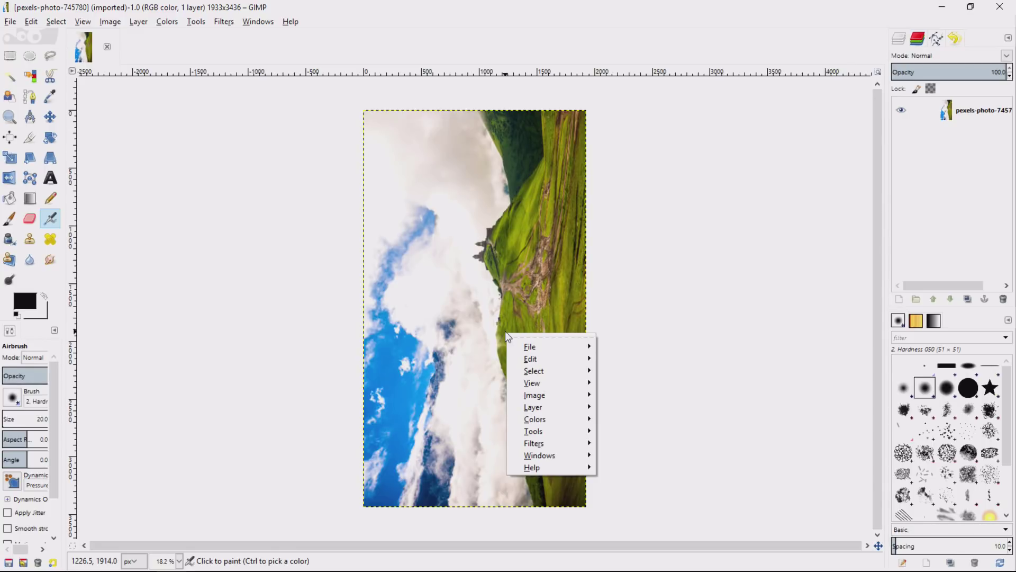
left_click(261, 249)
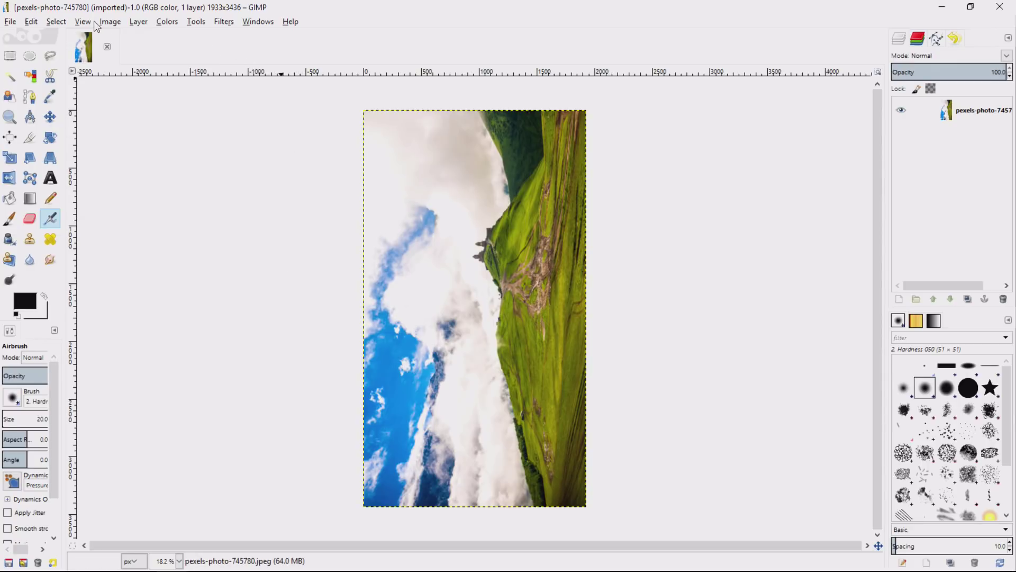
left_click(110, 23)
left_click(110, 24)
right_click(428, 257)
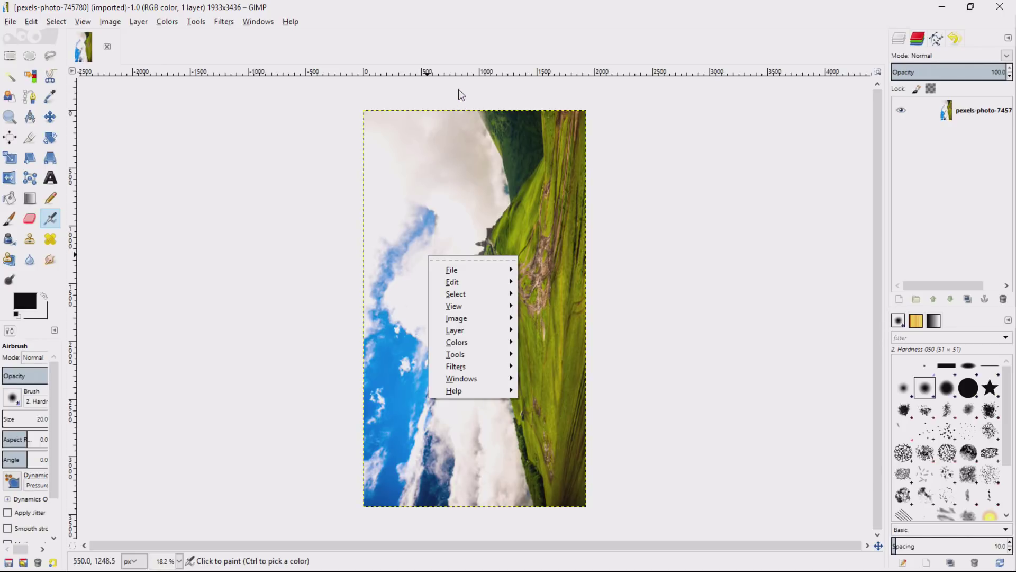
left_click(259, 22)
left_click(260, 22)
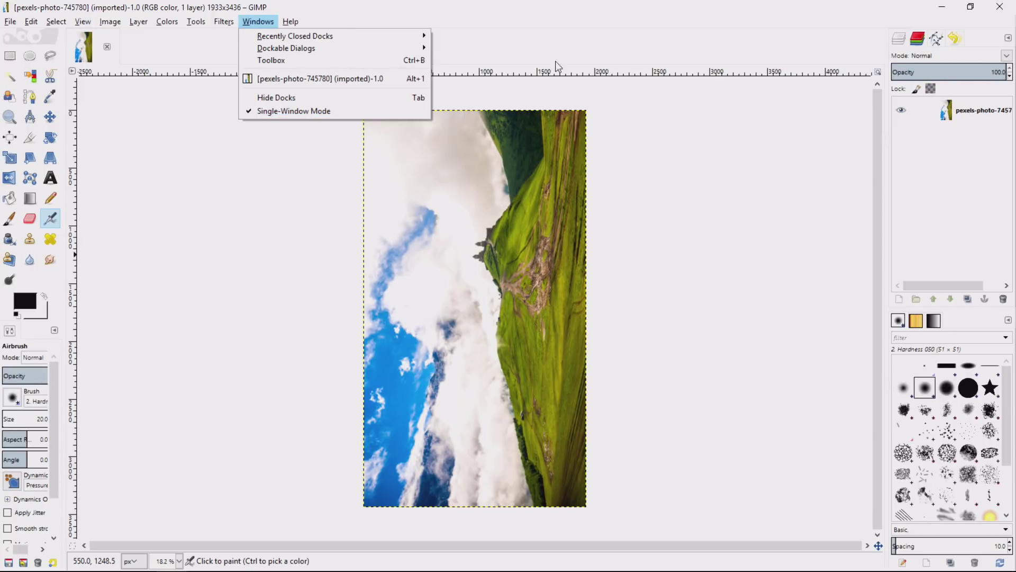
left_click(566, 37)
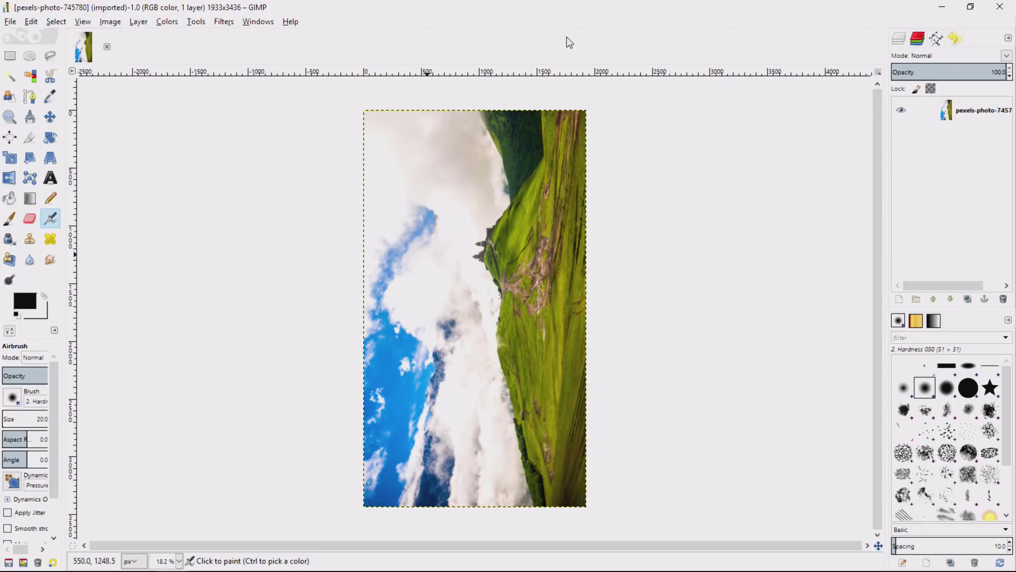
- Rotate the photo 90° clockwise to an upright 3436×1933 landscape and view it at 100%
right_click(520, 201)
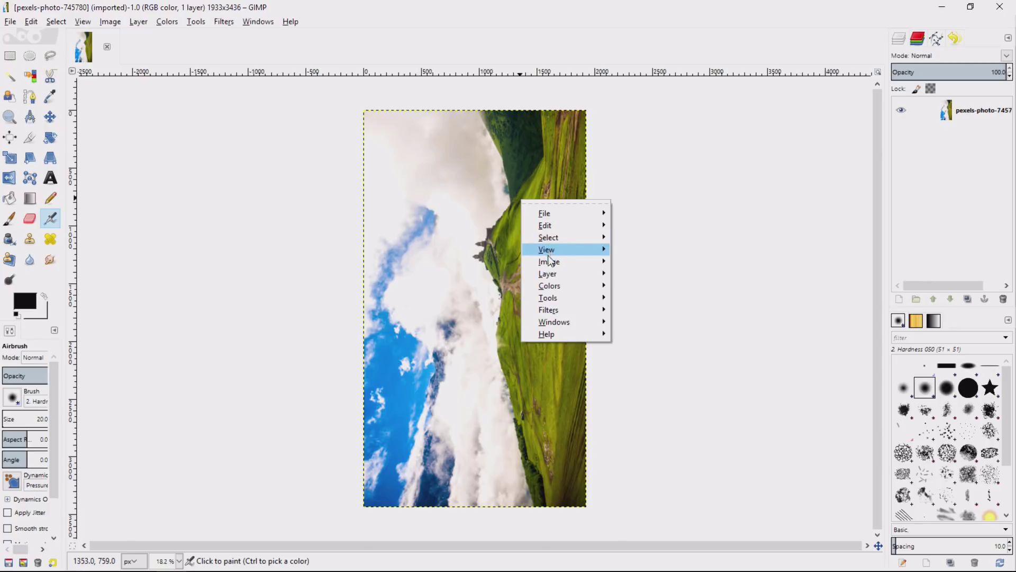
mouse_move(550, 263)
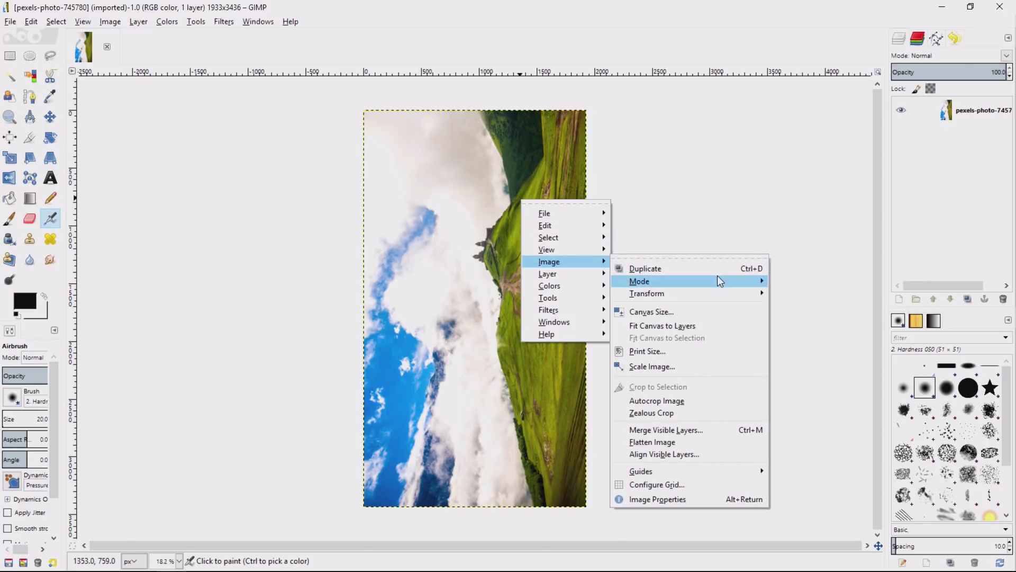
mouse_move(711, 295)
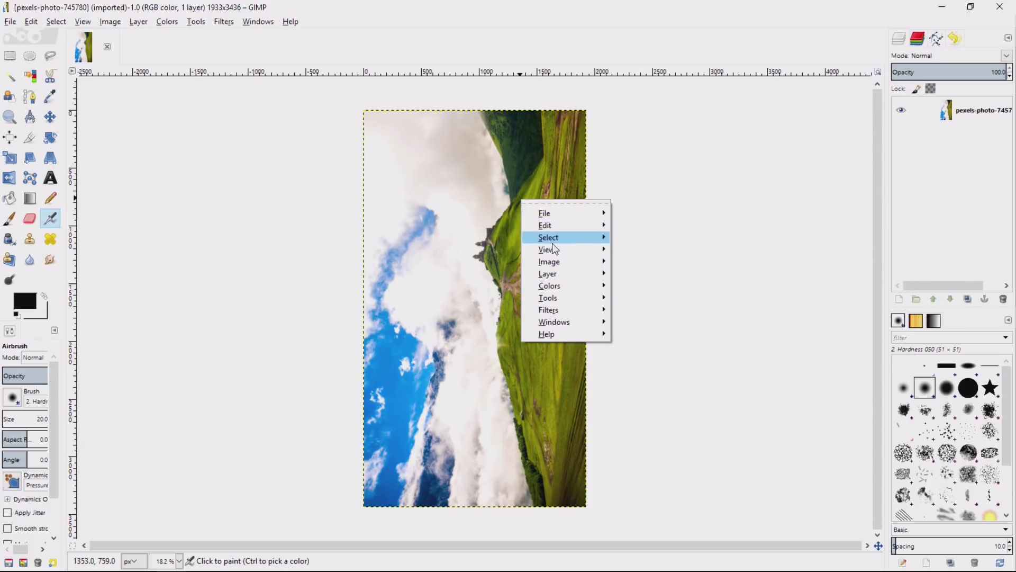
mouse_move(552, 260)
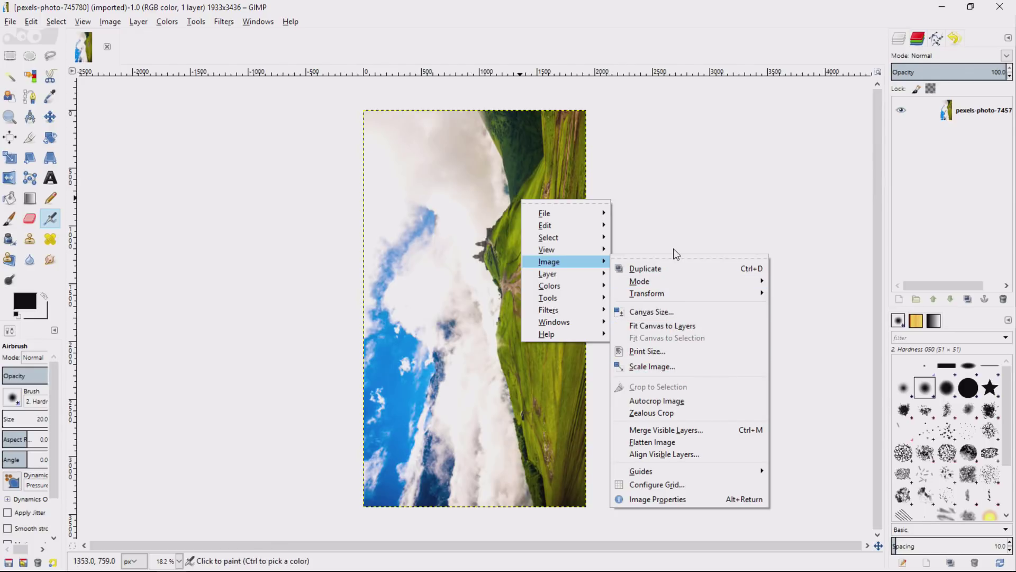
mouse_move(665, 295)
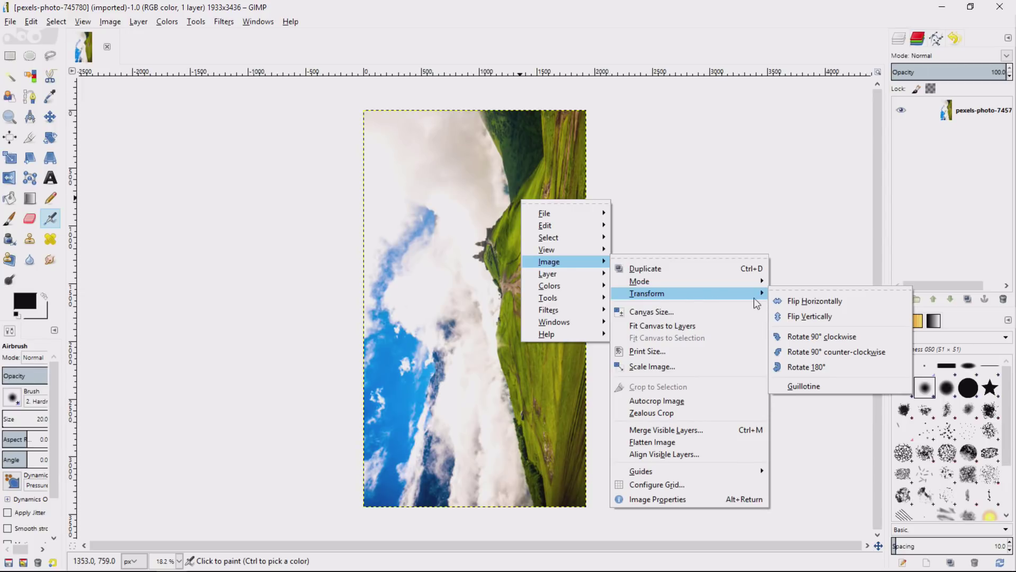
left_click(832, 335)
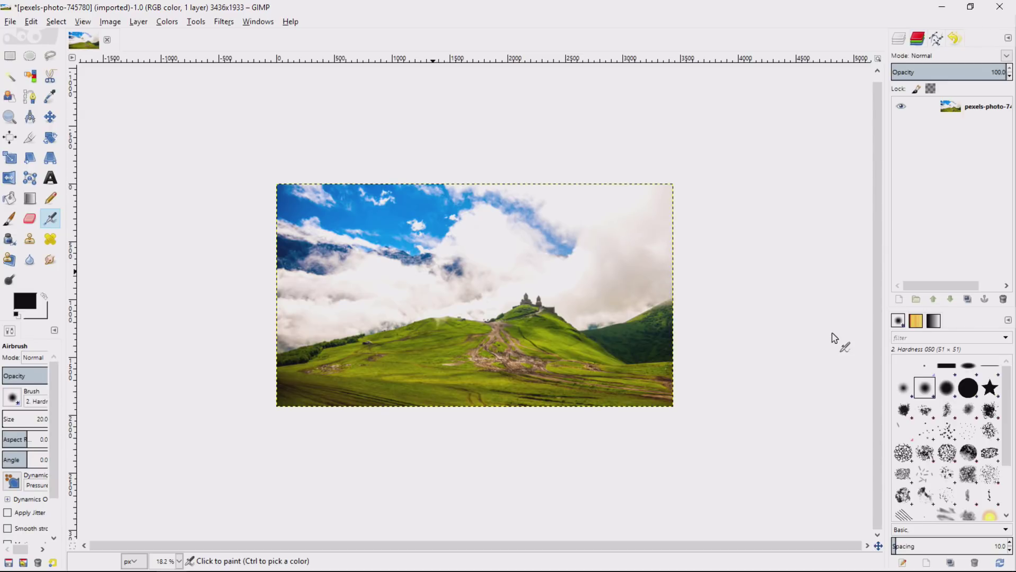
key("1")
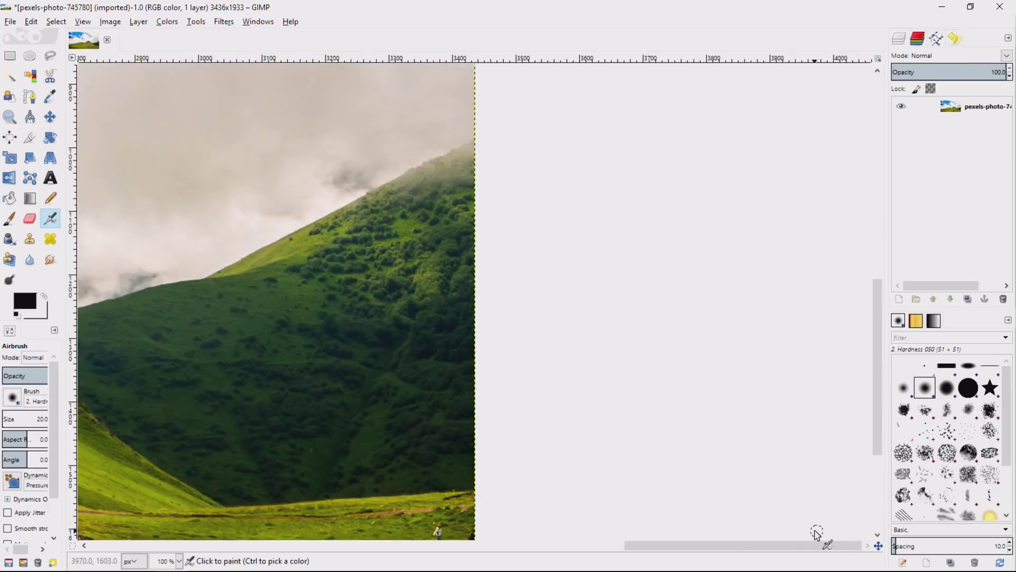
- Pan across the upright photo at 100% to inspect the castle on the hilltop
left_click_drag(800, 541, 619, 548)
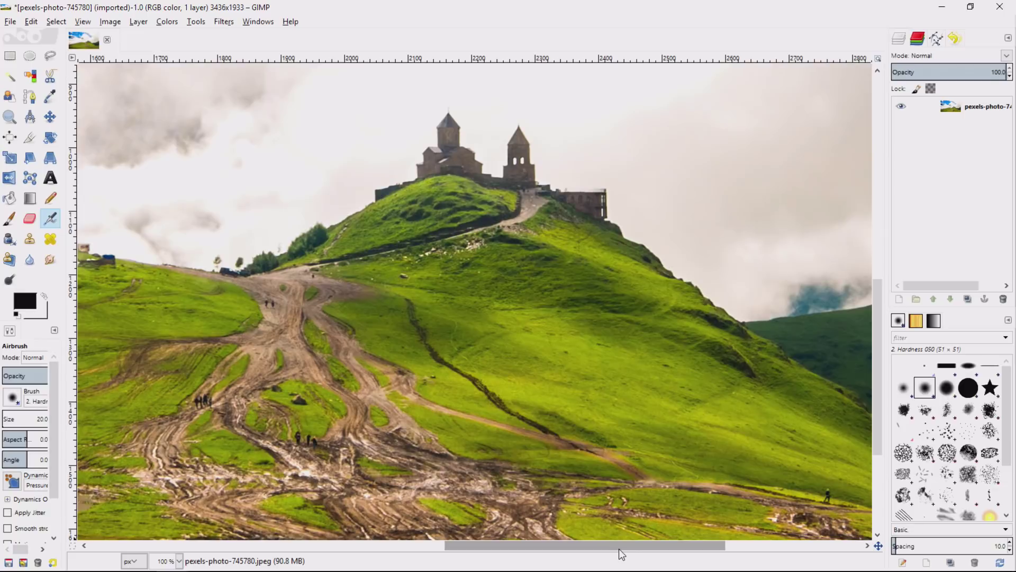
left_click_drag(618, 548, 618, 548)
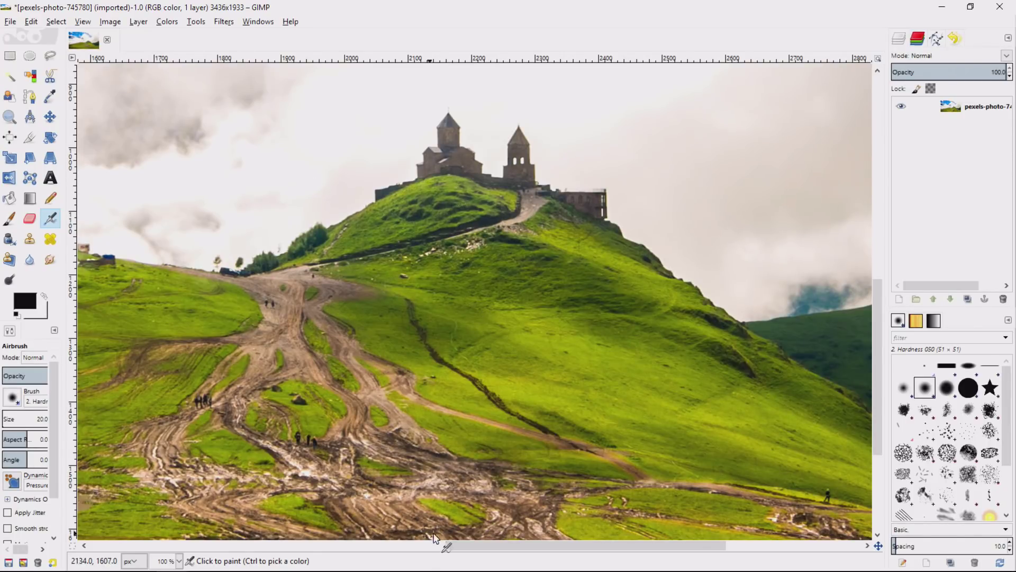
scroll(476, 545, "right", 6)
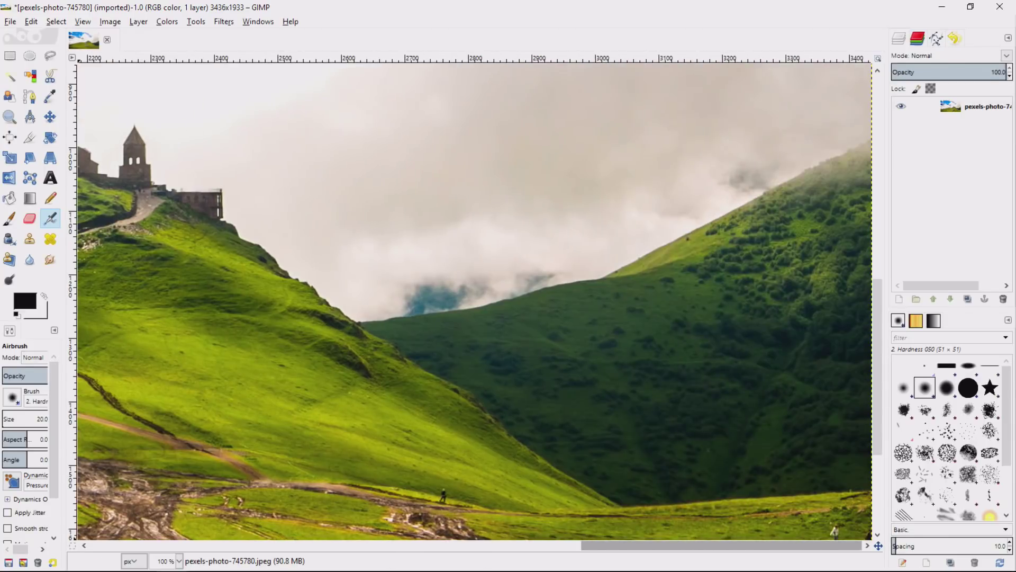
left_click_drag(600, 545, 511, 547)
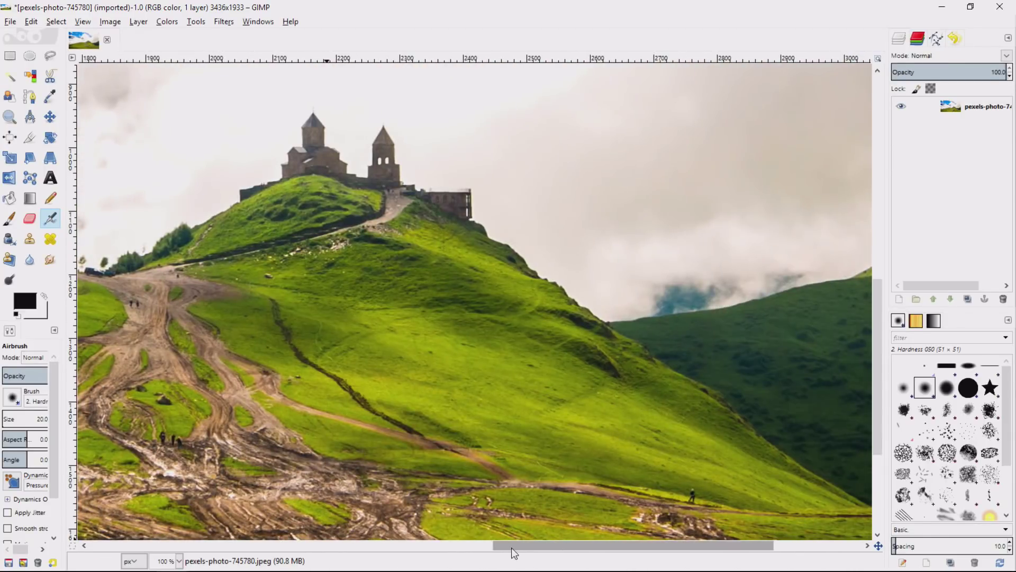
- Scale the image to 1920 × 1080 by entering a width of 1920 with linked height
right_click(316, 266)
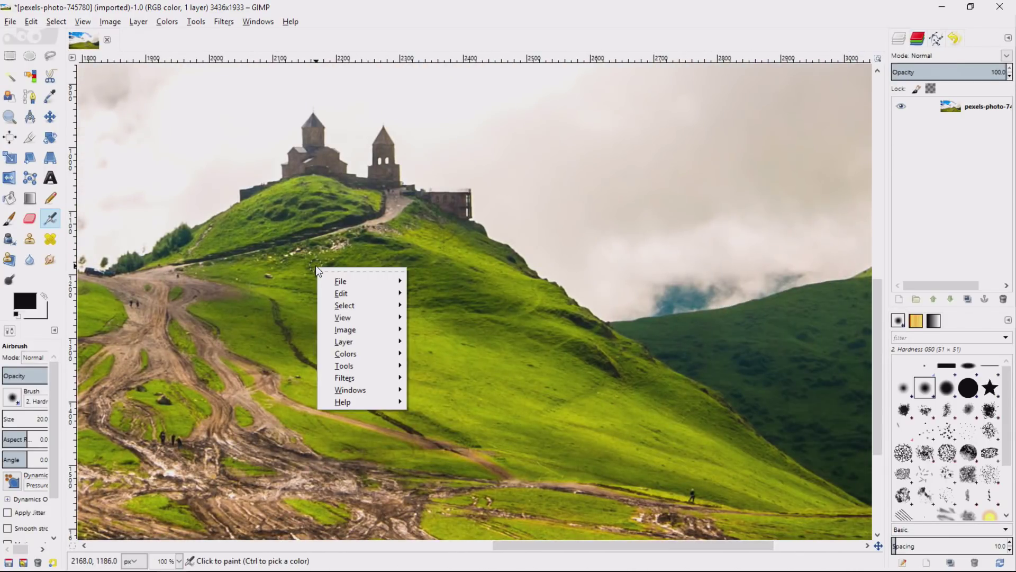
mouse_move(350, 329)
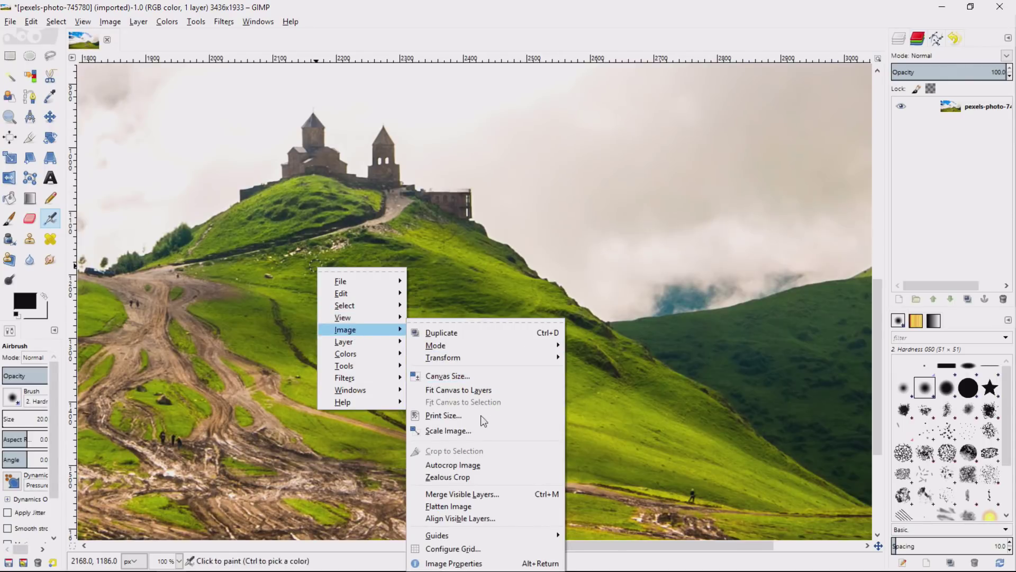
left_click(477, 428)
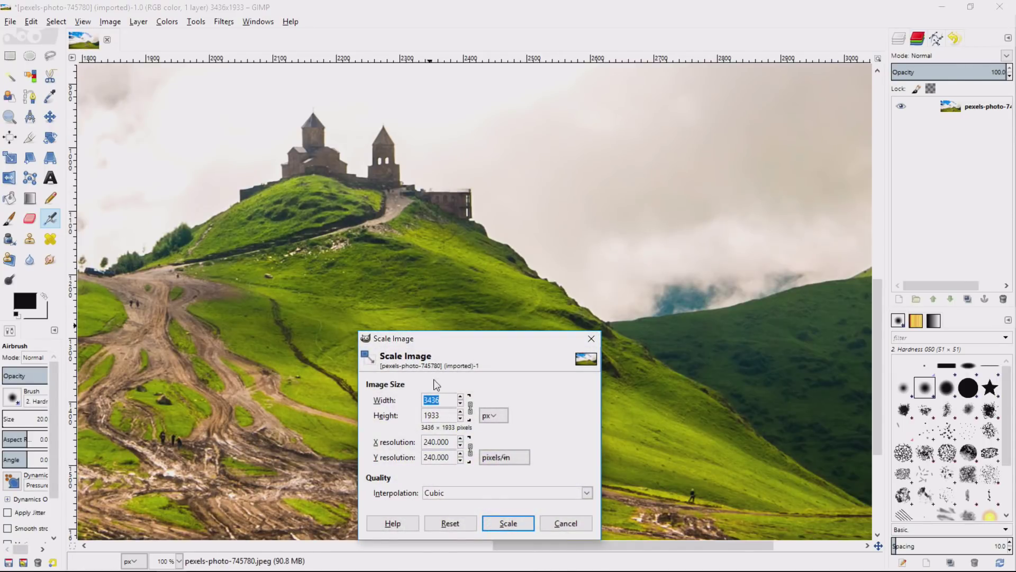
type("1920")
key("Tab")
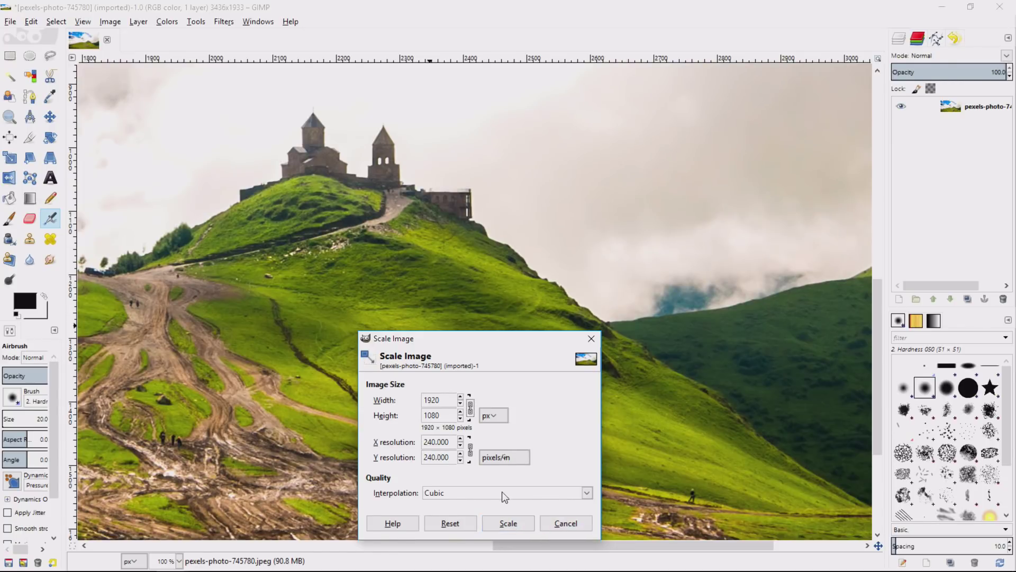
left_click(508, 522)
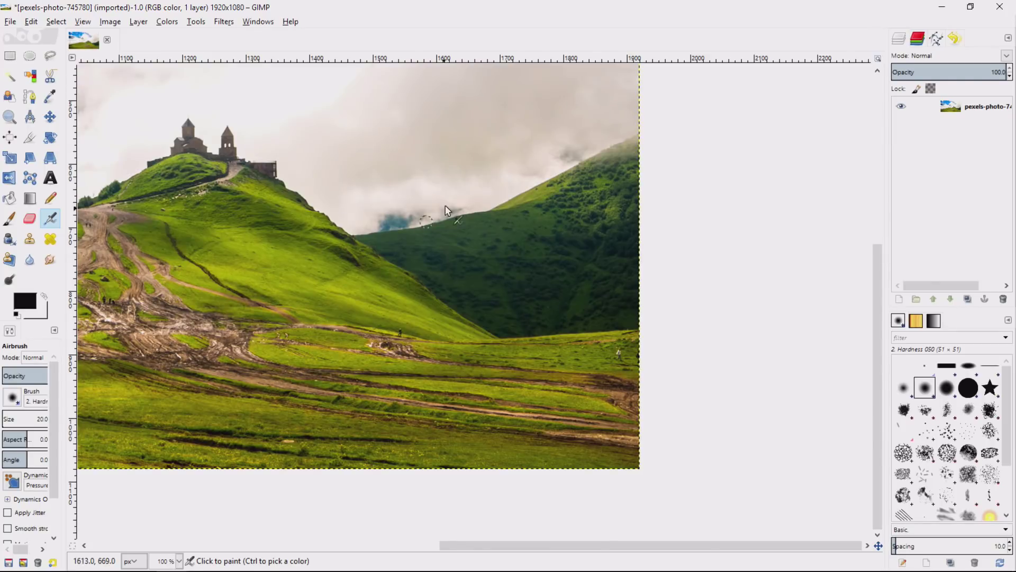
- Undo the downscale to restore the 3436×1933 photo, opening and cancelling Canvas Size
key("minus")
key("minus")
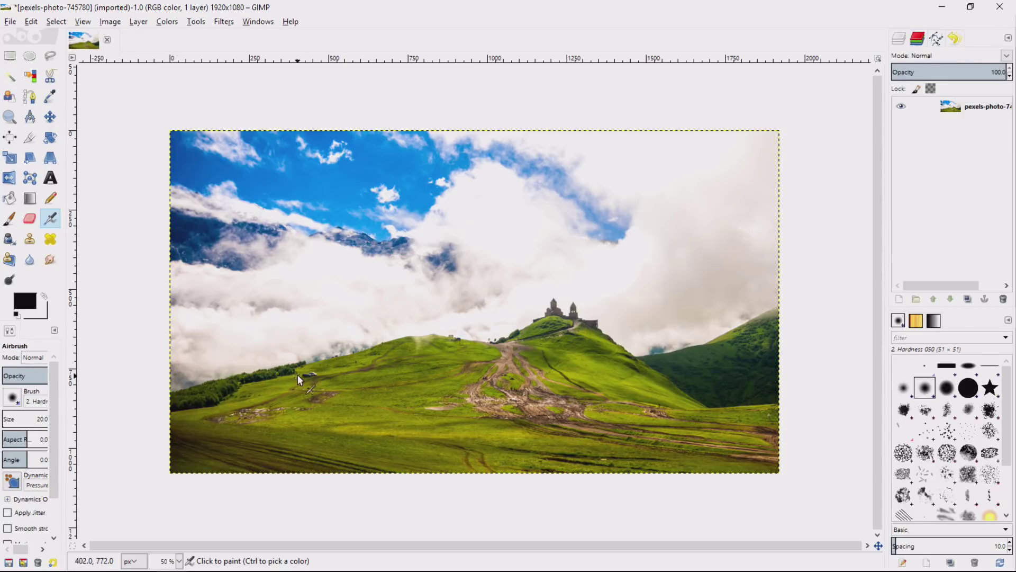
key("ctrl+z")
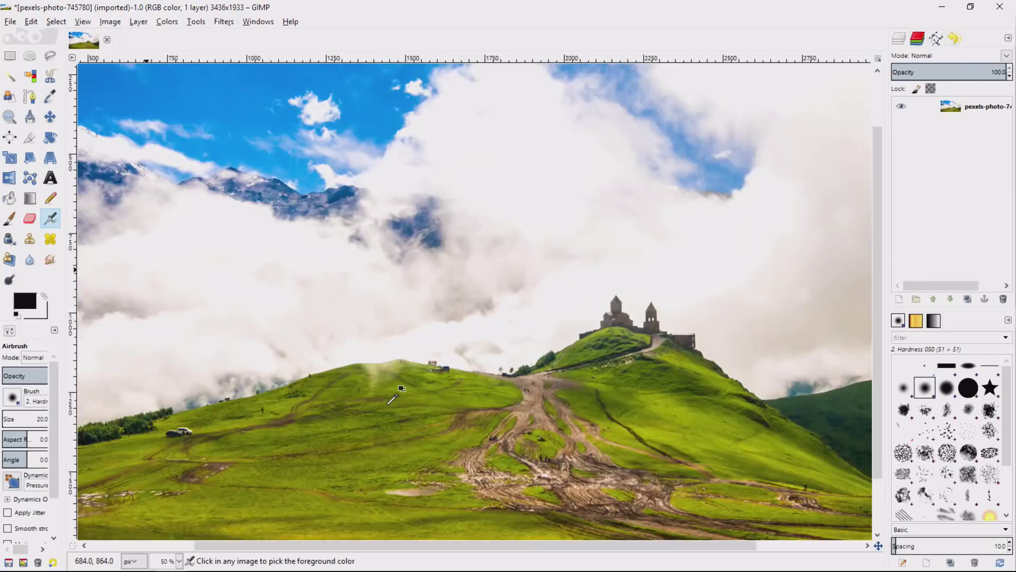
right_click(531, 401)
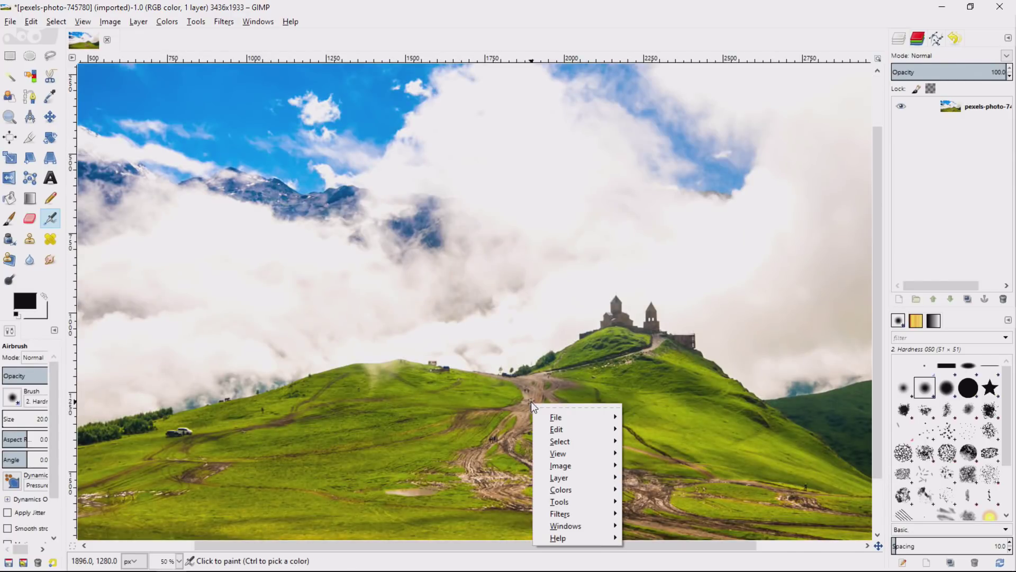
mouse_move(573, 466)
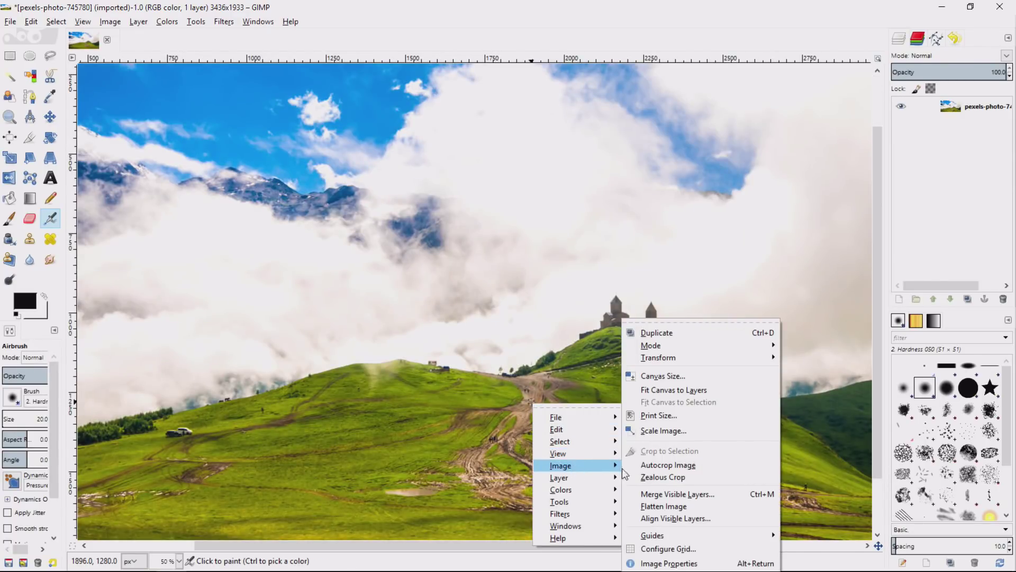
left_click(668, 375)
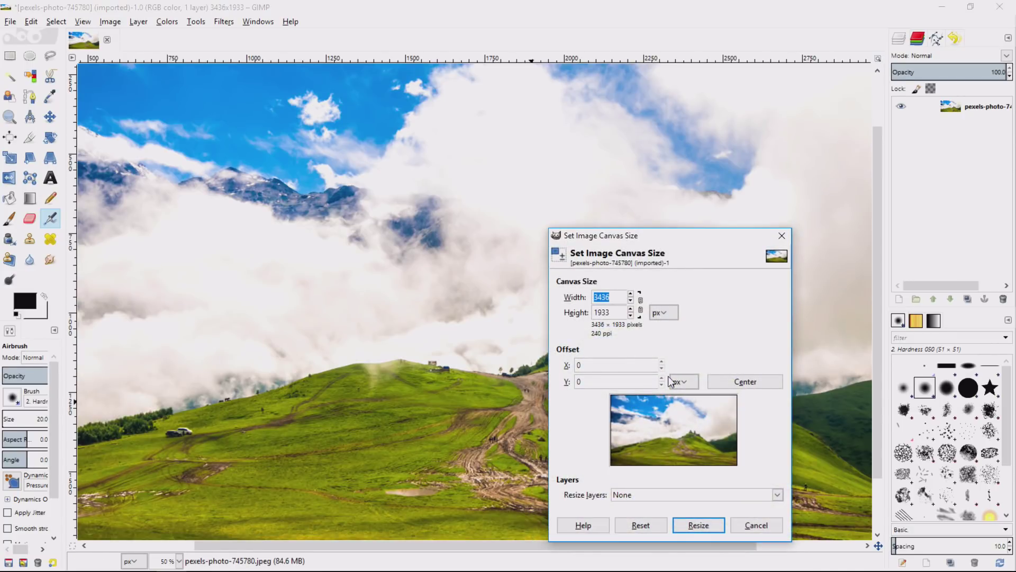
left_click(760, 525)
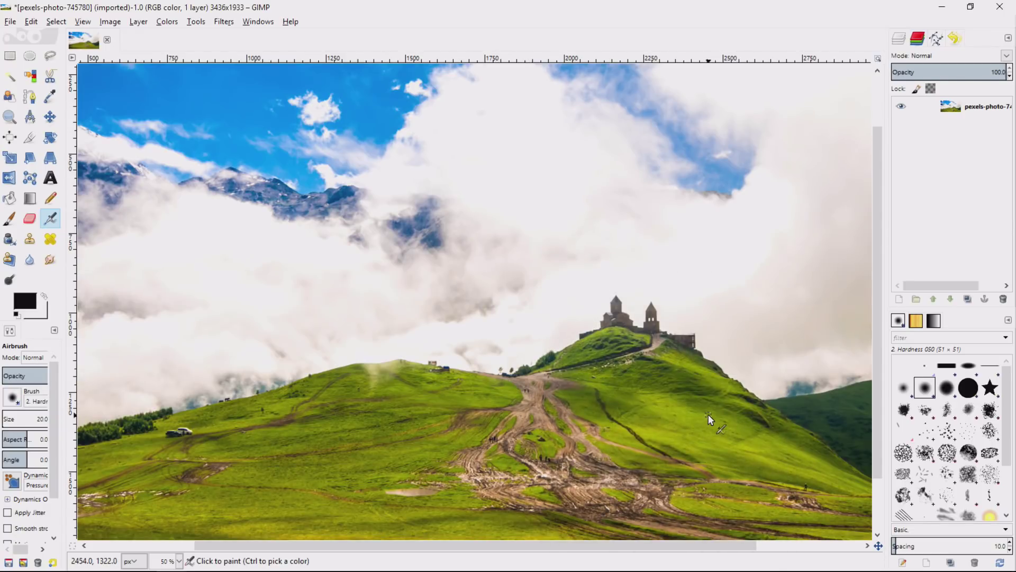
- Zoom in on the church tower, return to a 100% view, and bring up the image commands
scroll(708, 414, "up", 6)
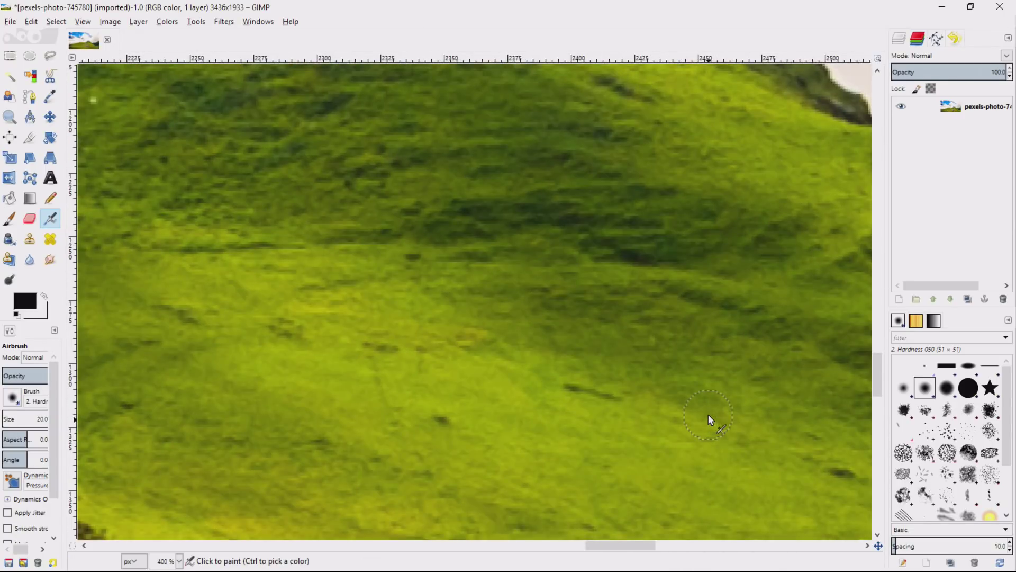
left_click_drag(874, 384, 875, 328)
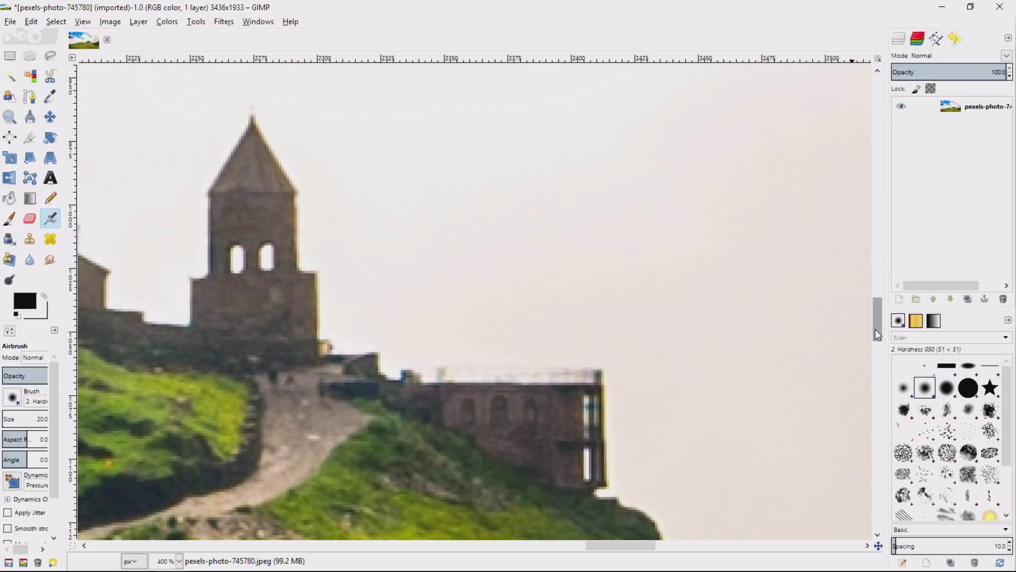
key("plus")
key("plus")
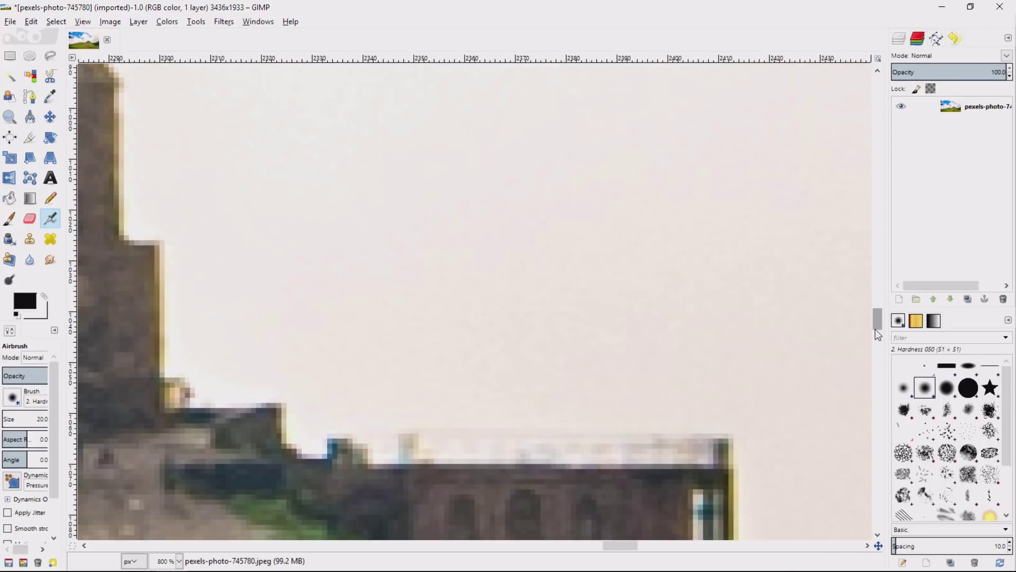
key("1")
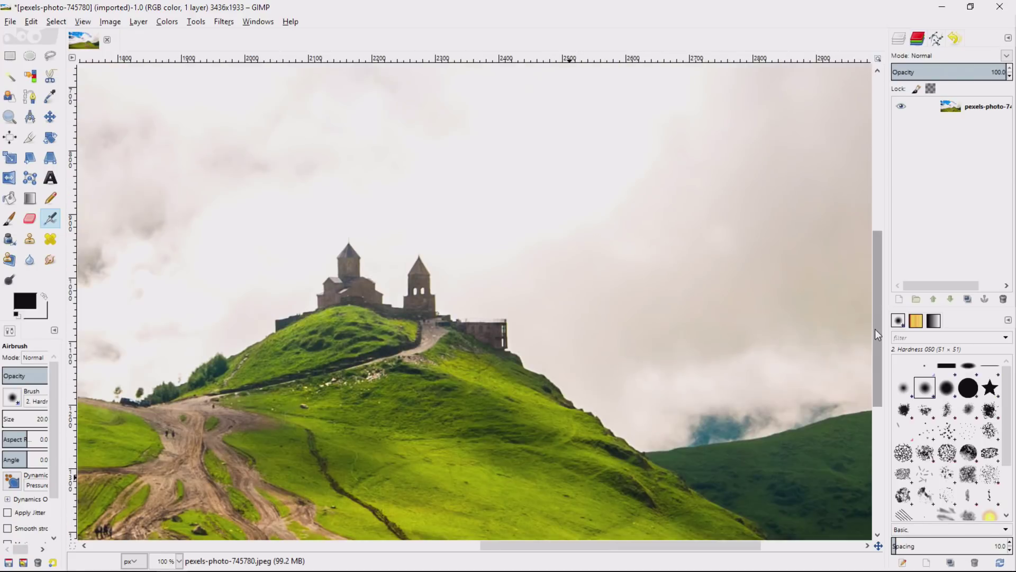
right_click(251, 385)
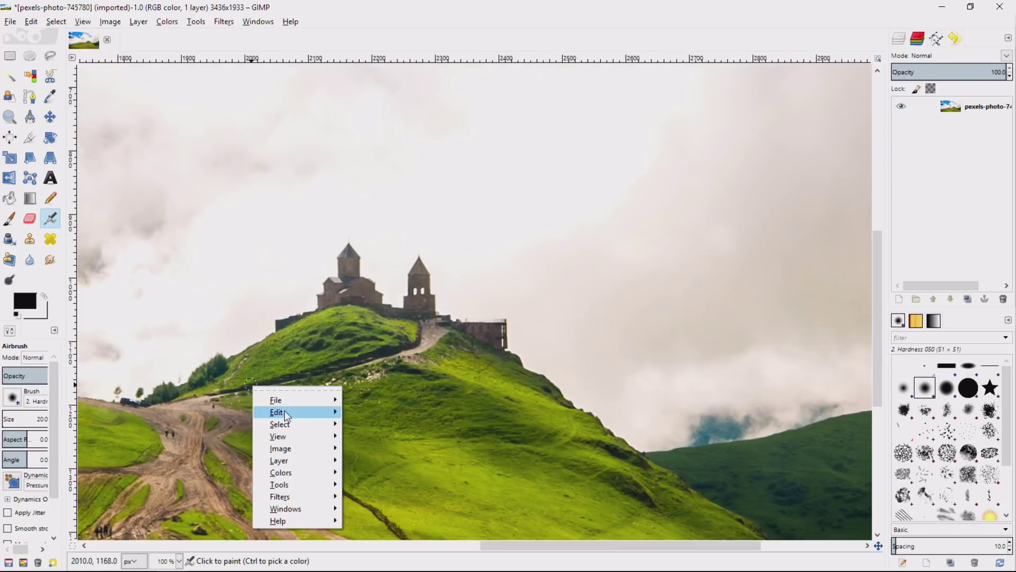
- Try a 1920-pixel-wide canvas with the image shifted left, then undo it
mouse_move(288, 446)
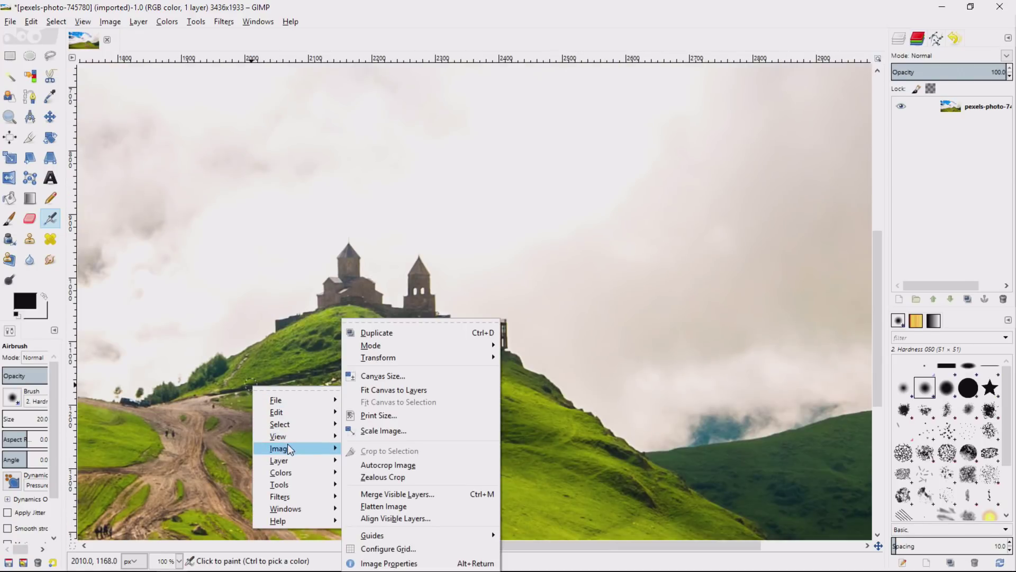
left_click(385, 376)
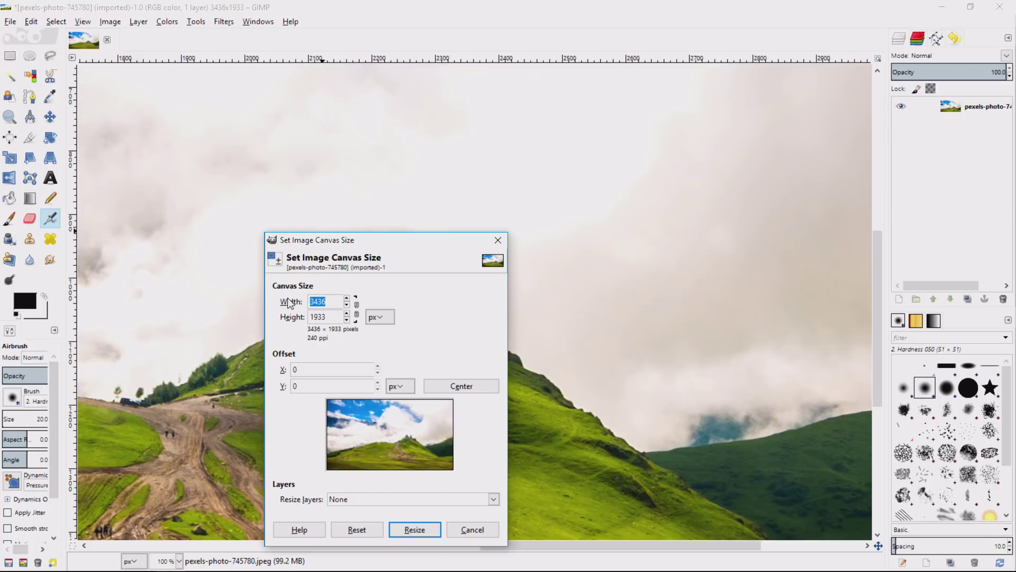
type("1920")
key("Tab")
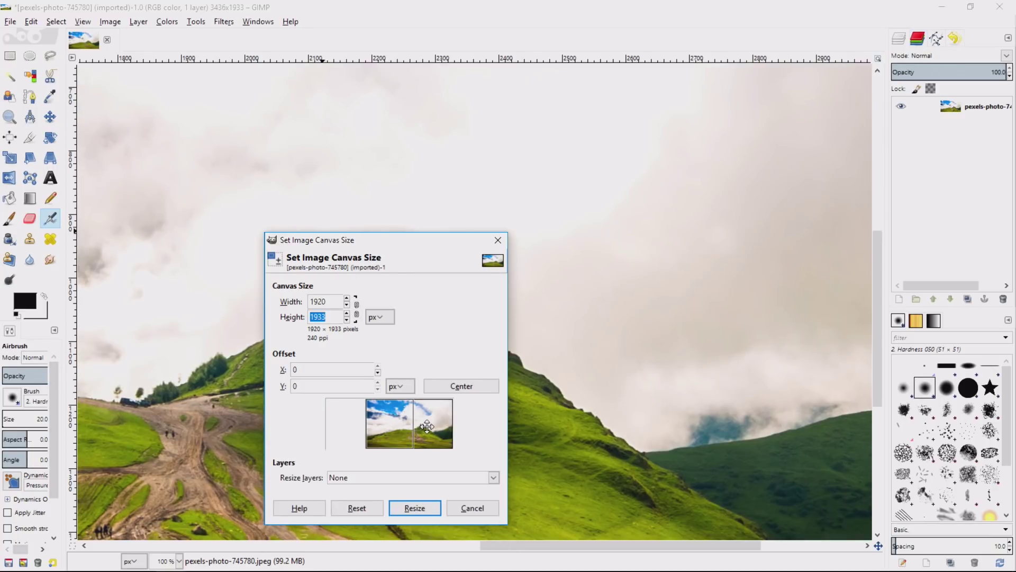
left_click_drag(429, 428, 392, 436)
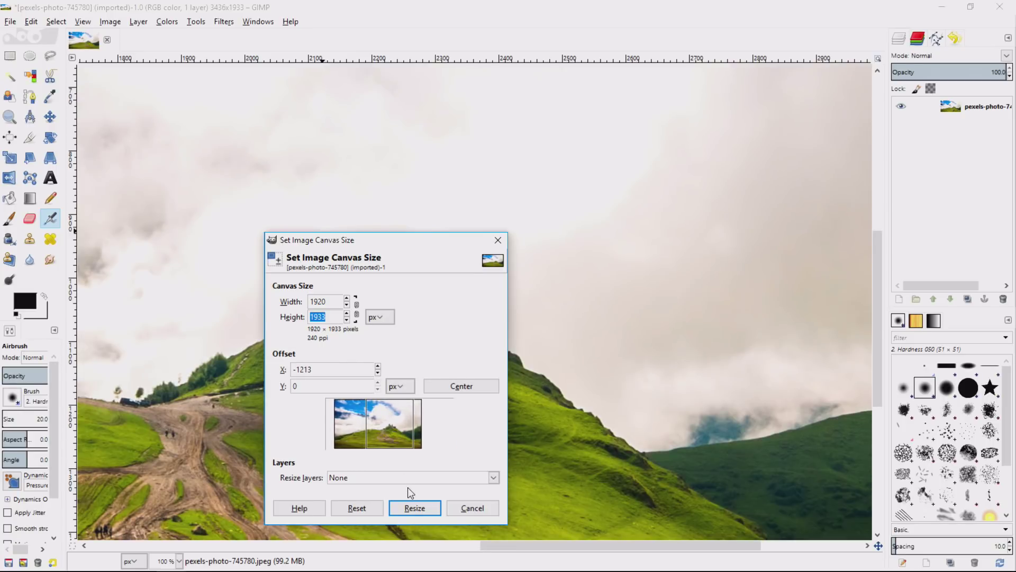
left_click(415, 507)
scroll(435, 496, "down", 4, "ctrl")
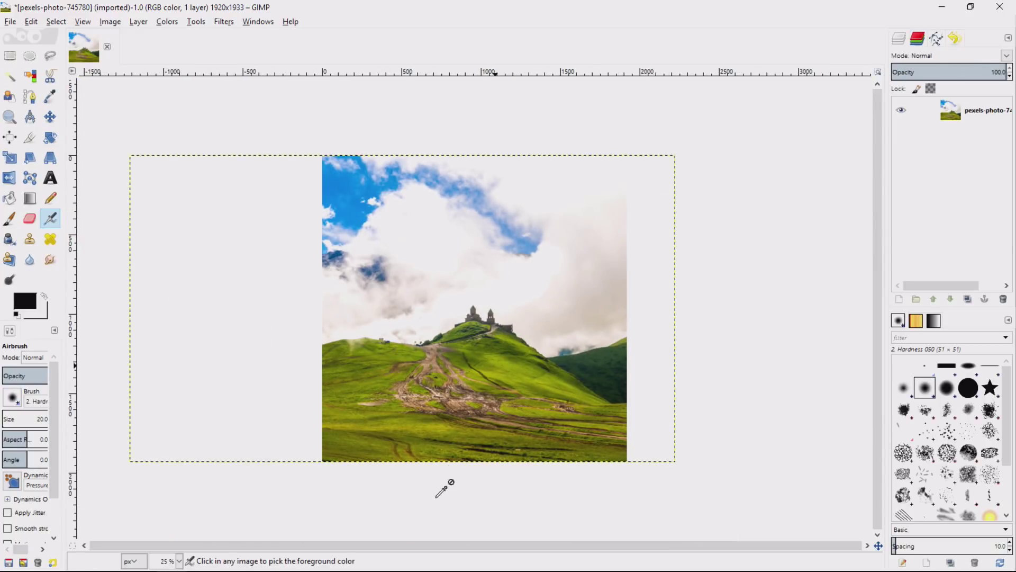
key("ctrl+z")
- Resize the canvas to 1920 × 1080 at offset -1312, -646, framing the castle-topped hill
right_click(450, 372)
mouse_move(483, 434)
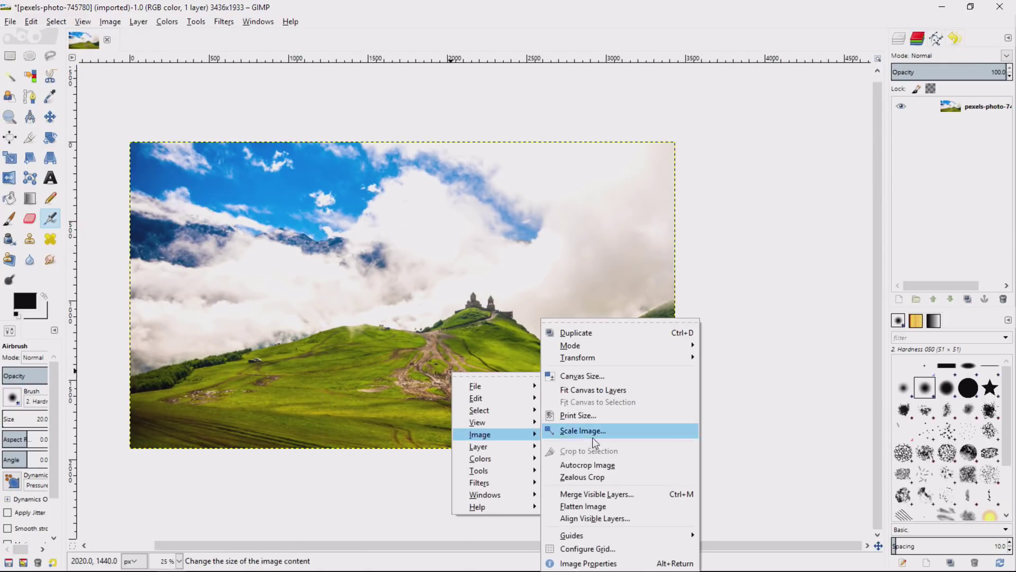
left_click(605, 379)
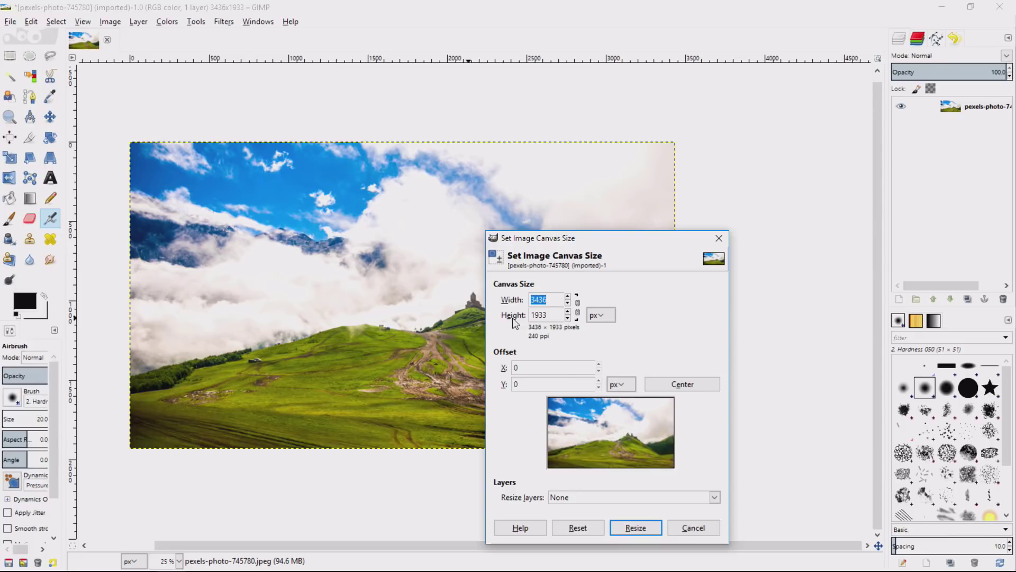
type("1920")
key("Tab")
type("1080")
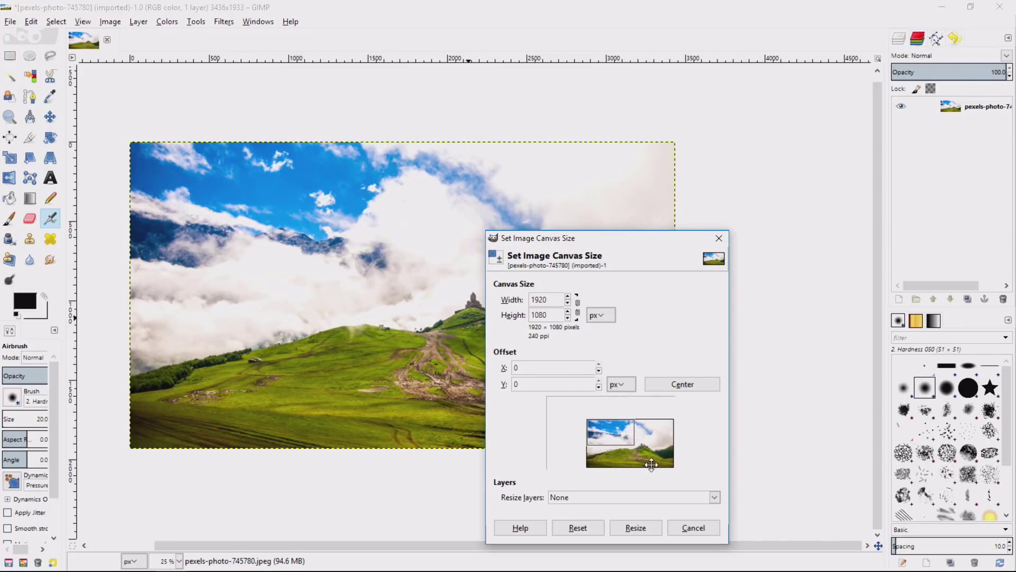
left_click_drag(653, 456, 621, 439)
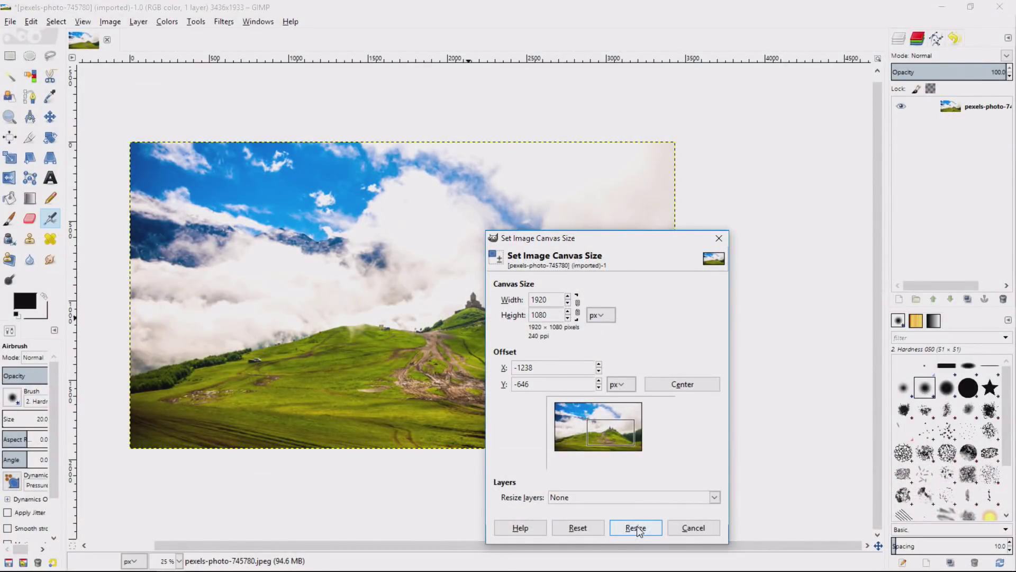
mouse_move(617, 442)
left_mouse_down()
mouse_move(609, 445)
mouse_move(622, 441)
left_mouse_up()
left_click(646, 530)
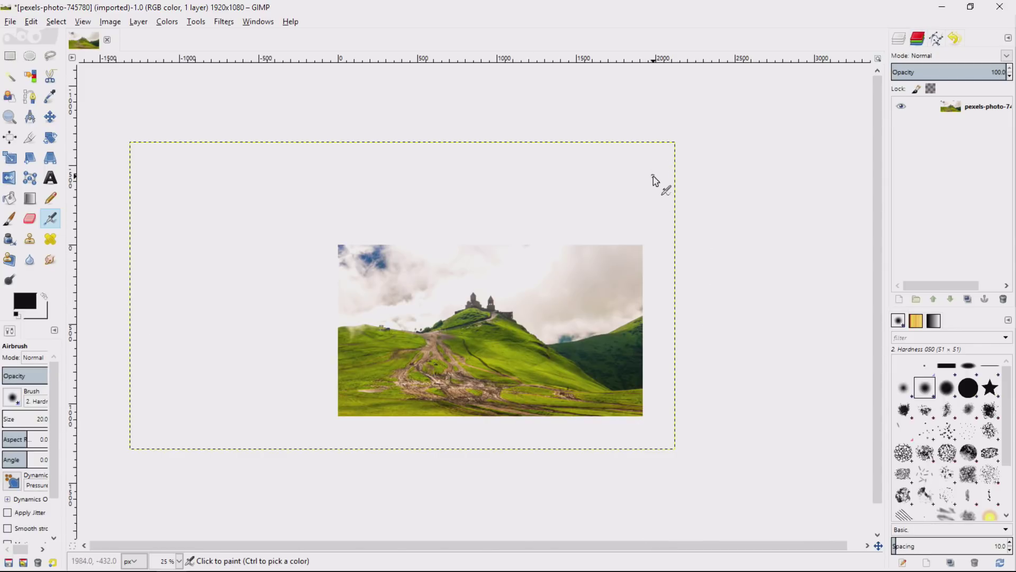
scroll(609, 288, "up", 3)
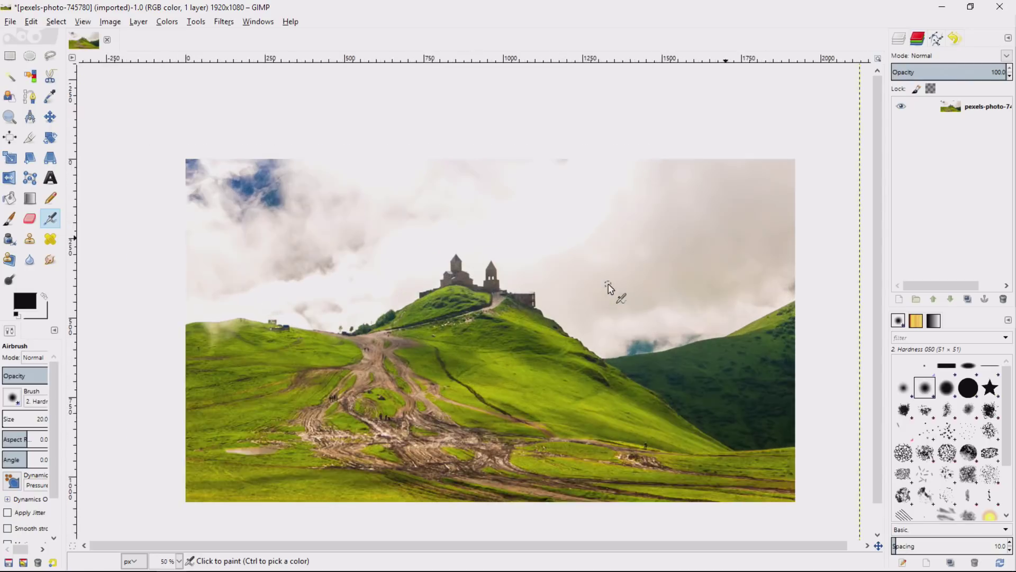
scroll(608, 289, "down", 1)
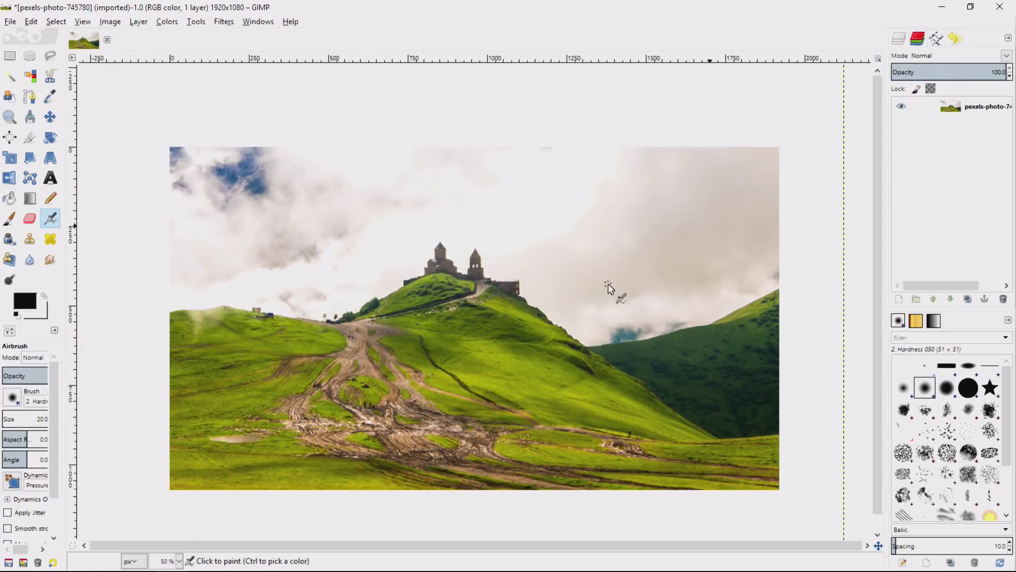
right_click(491, 274)
mouse_move(529, 336)
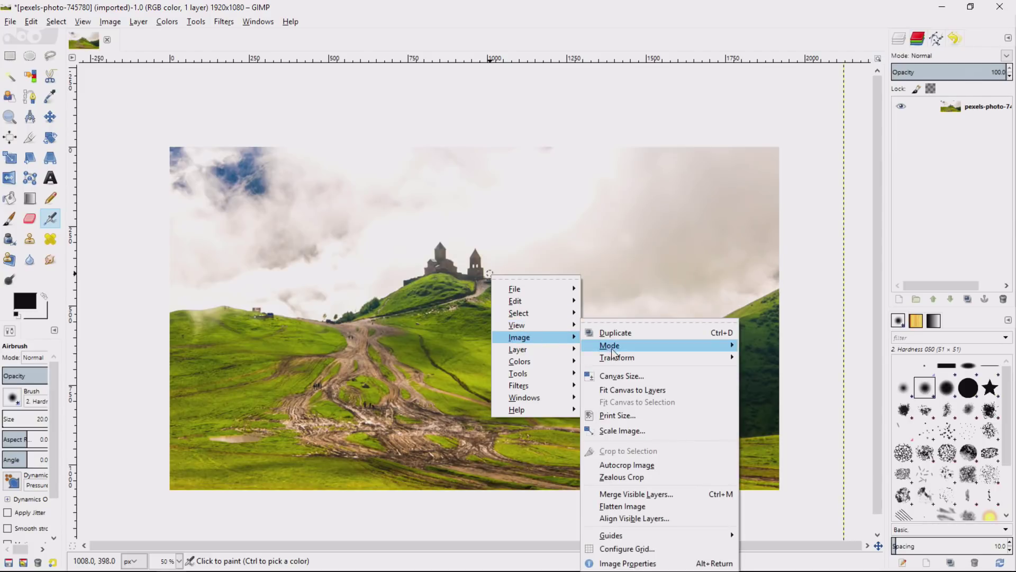
left_click(615, 376)
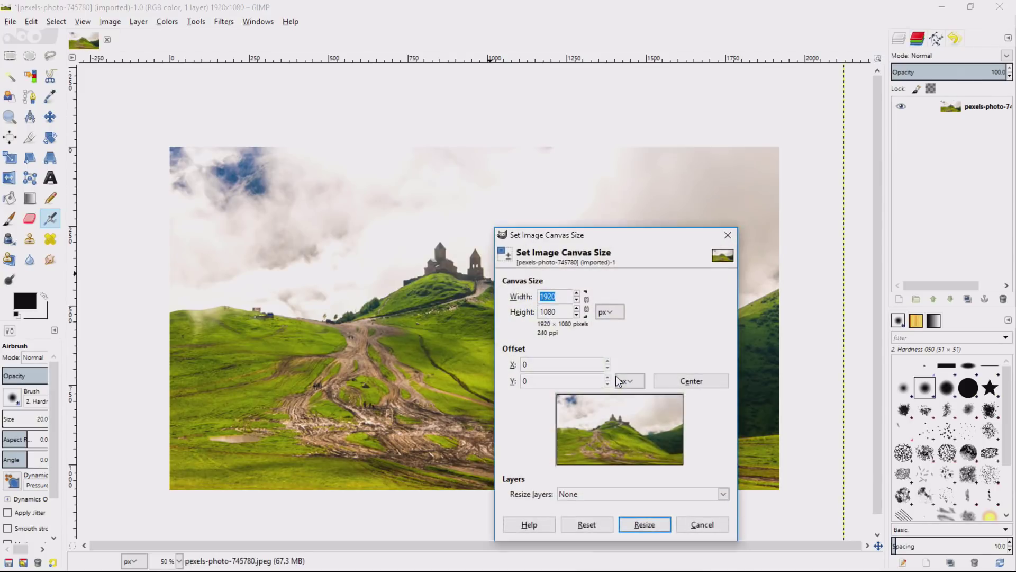
left_click(588, 305)
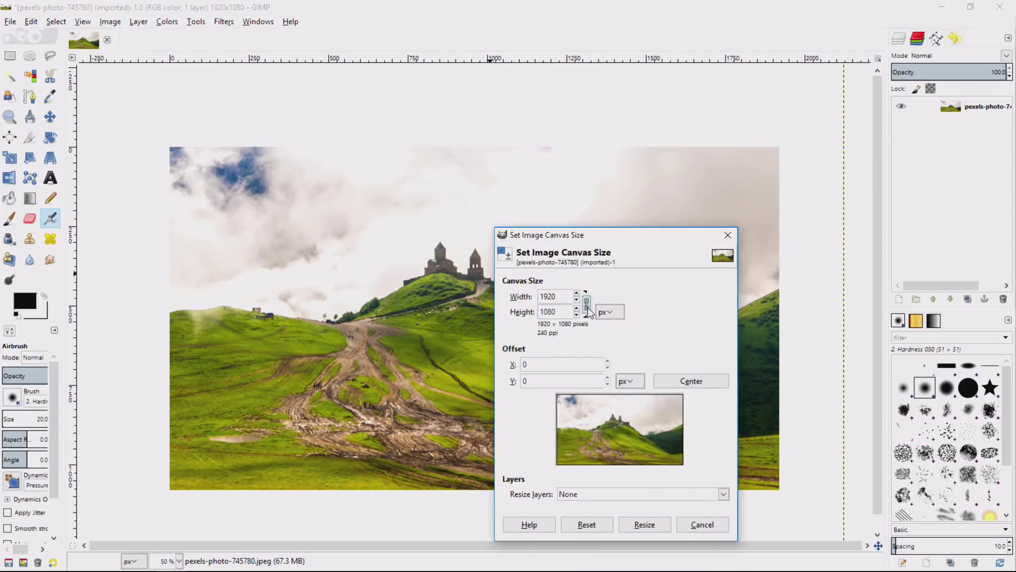
double_click(566, 298)
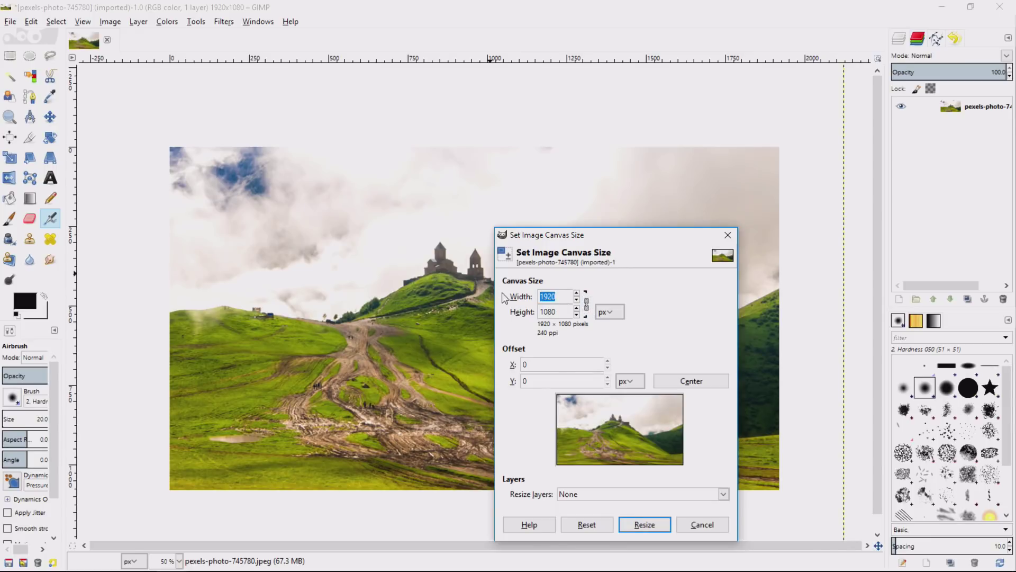
type("600")
key("Tab")
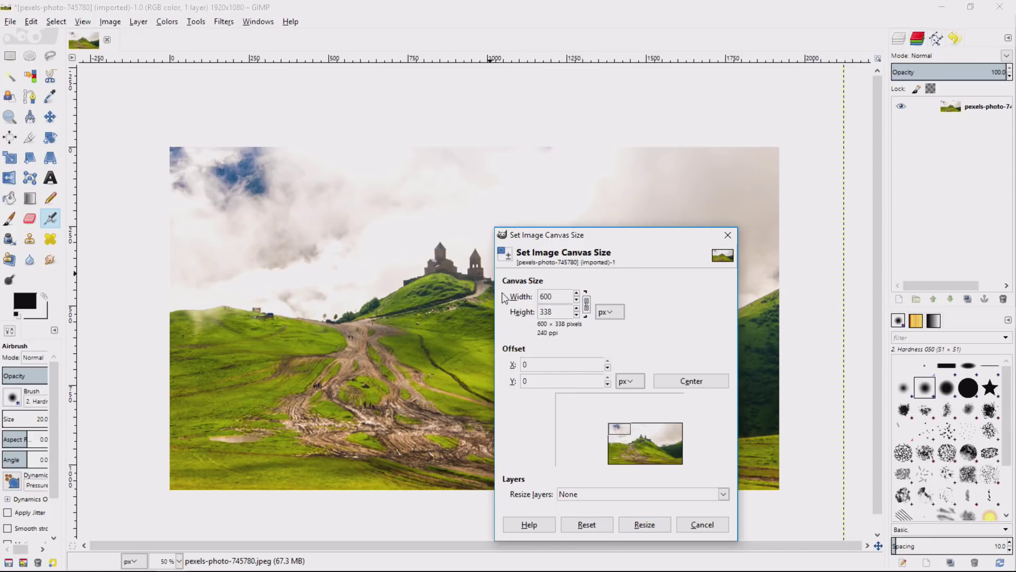
left_click_drag(636, 446, 612, 435)
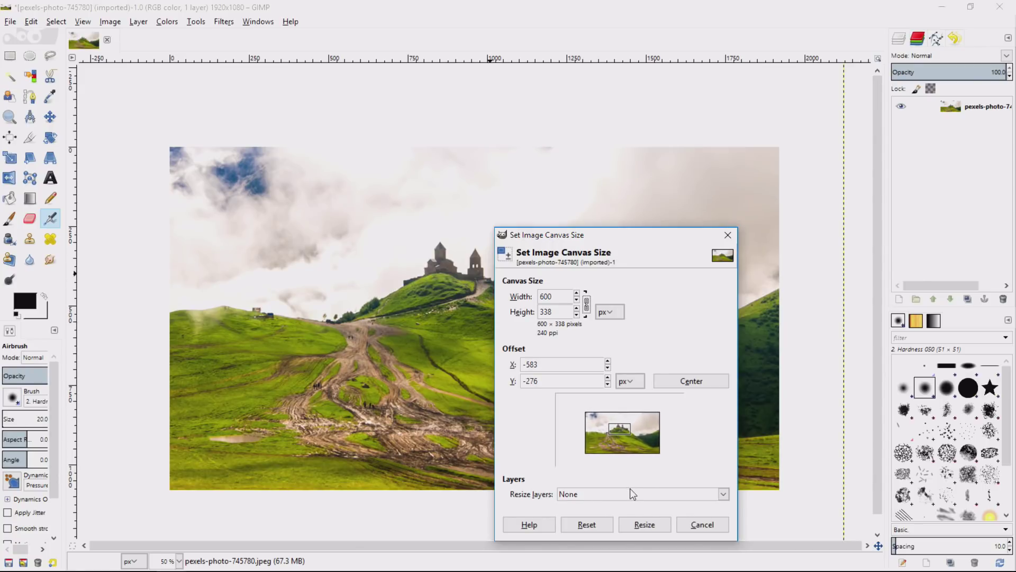
left_click(644, 525)
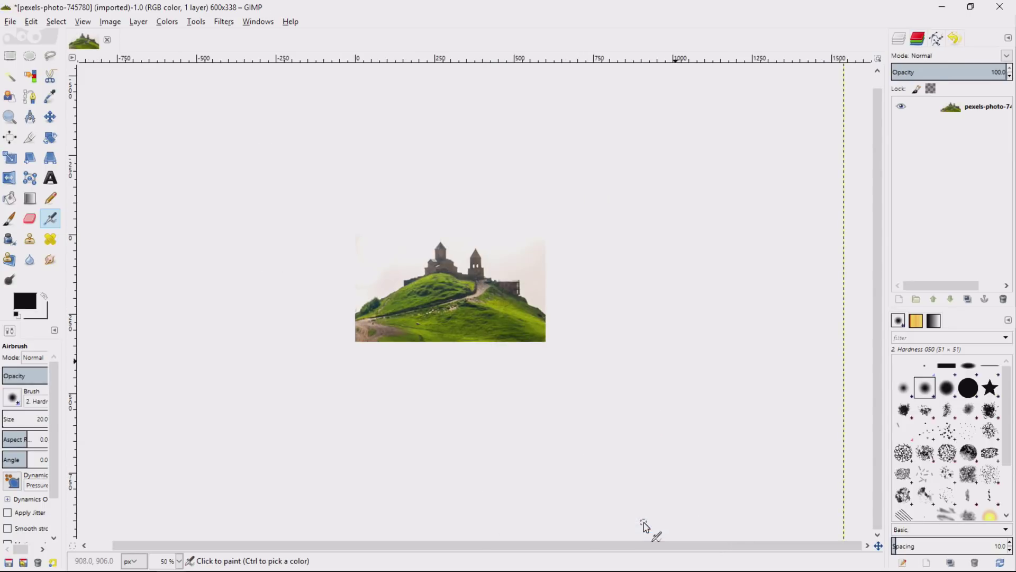
key("1")
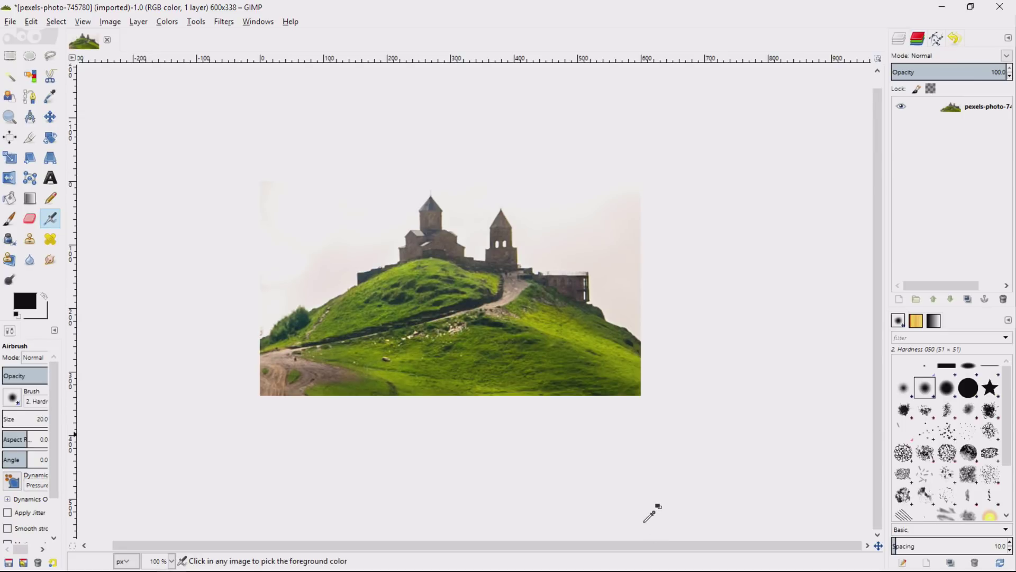
key("ctrl+z")
key("ctrl+y")
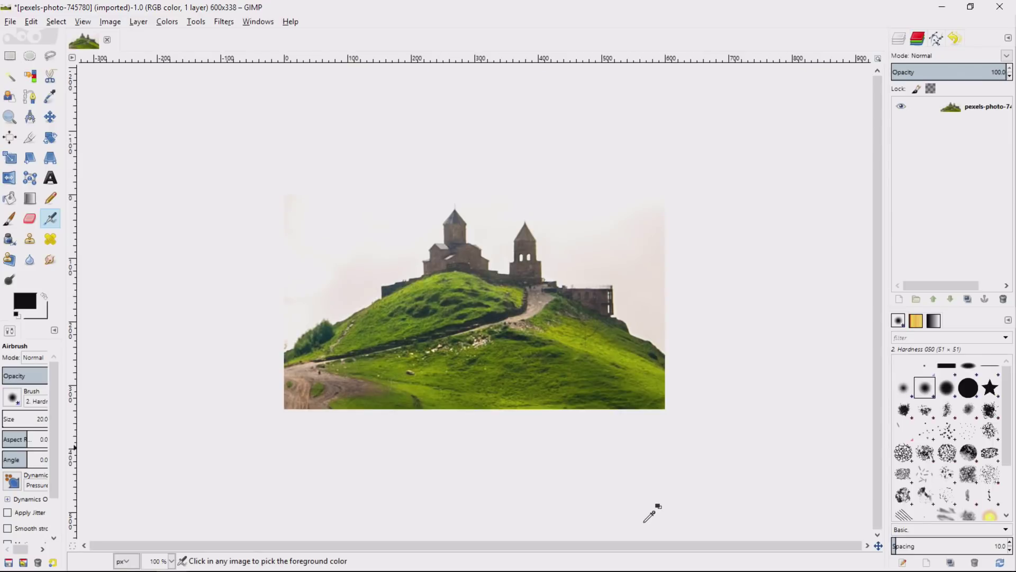
key("ctrl+z")
key("ctrl+y")
key("ctrl+z")
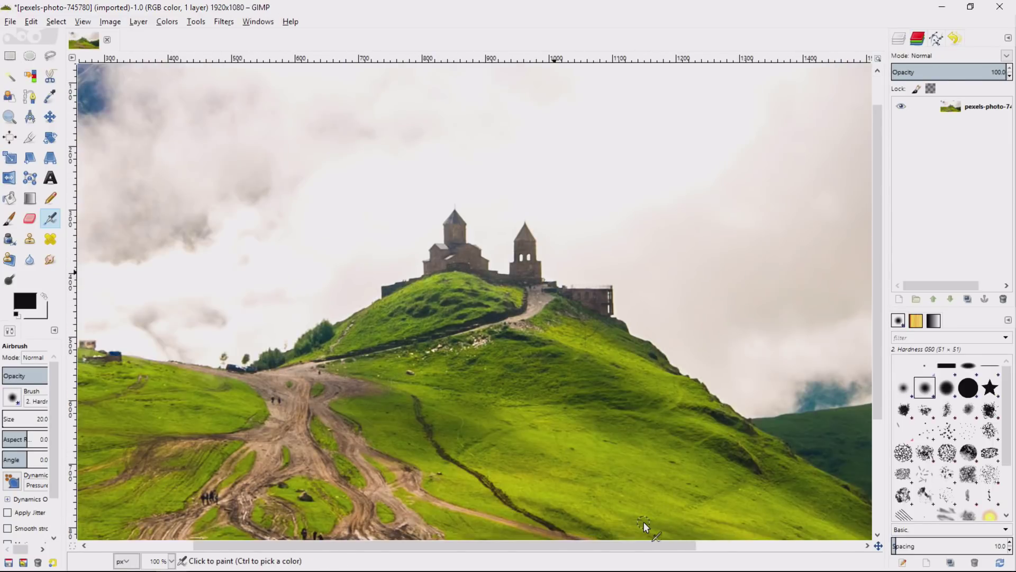
right_click(535, 335)
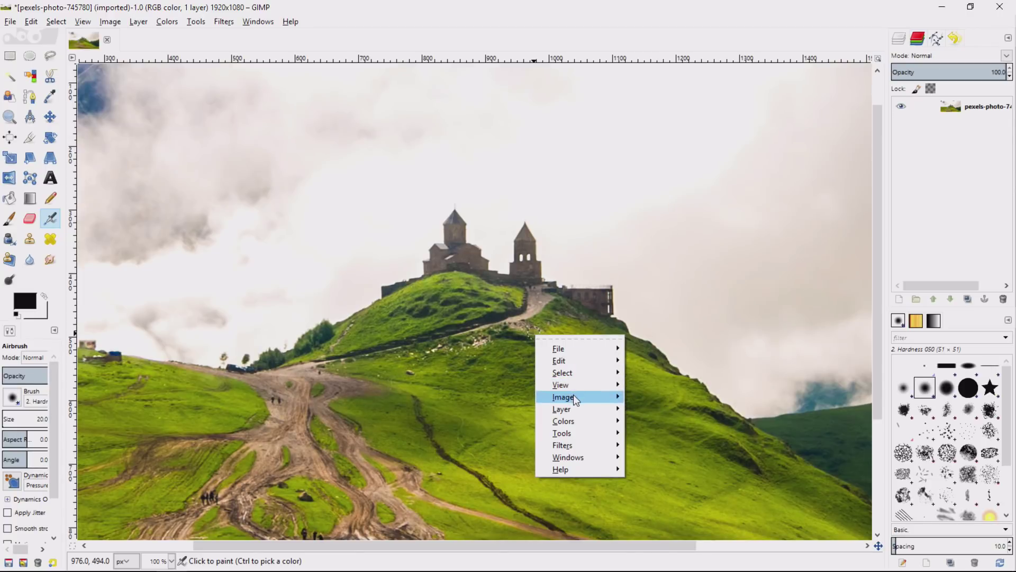
- Open the Scale Image settings and close them without scaling
mouse_move(574, 396)
left_click(688, 431)
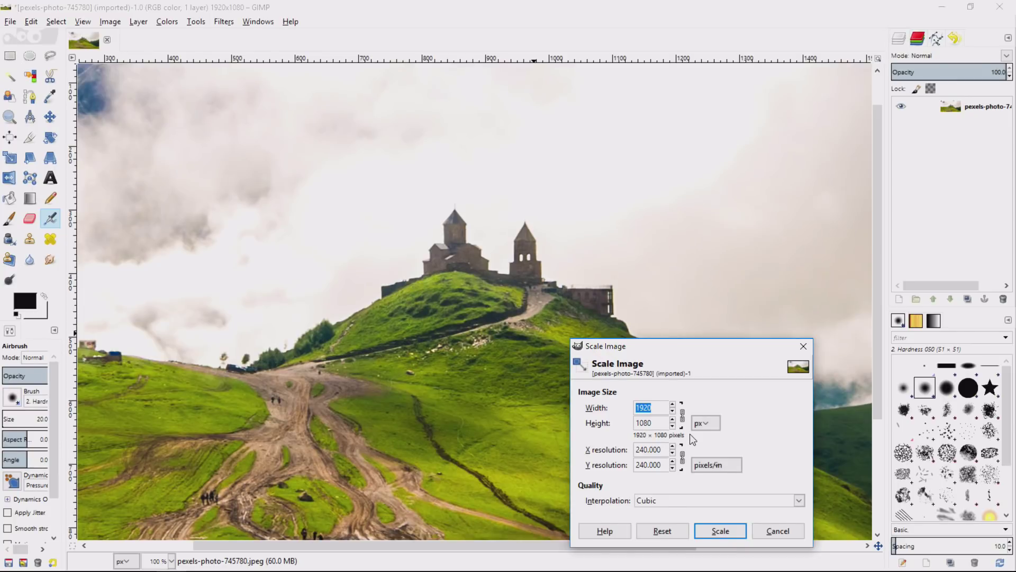
left_click(804, 346)
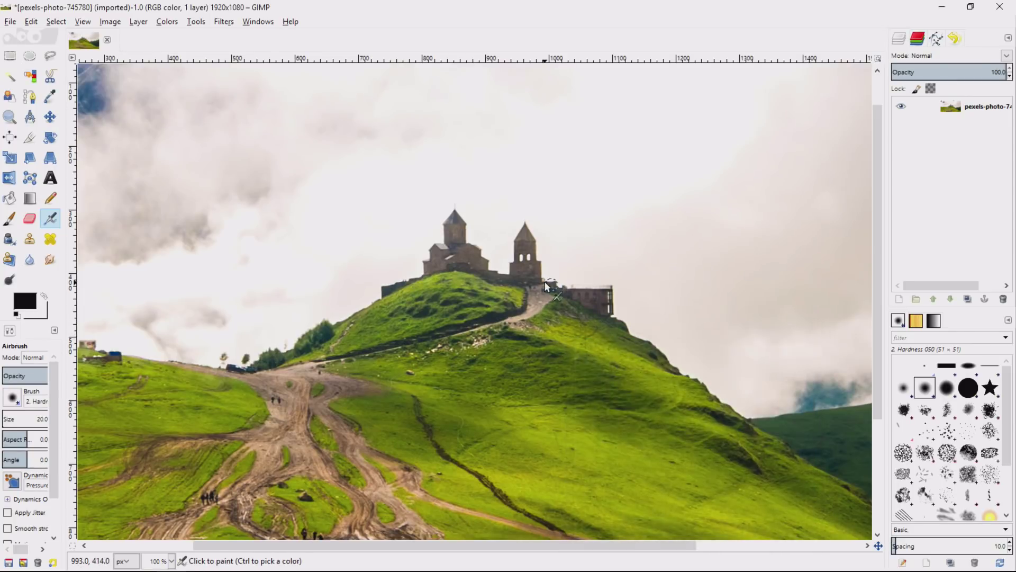
- Reopen Scale Image, relink width and height, enter width 700, then cancel with Escape
right_click(545, 281)
mouse_move(582, 346)
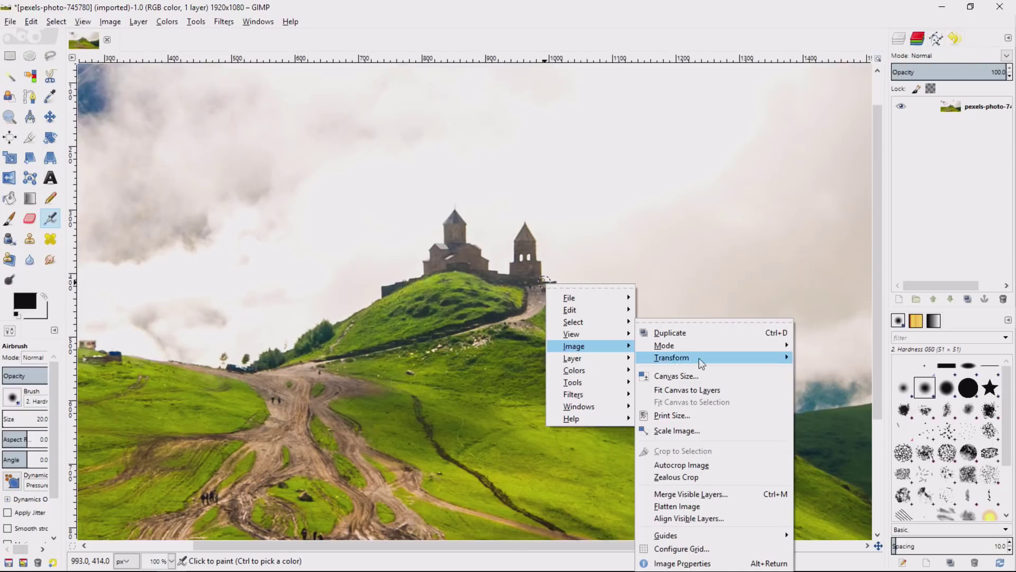
left_click(689, 430)
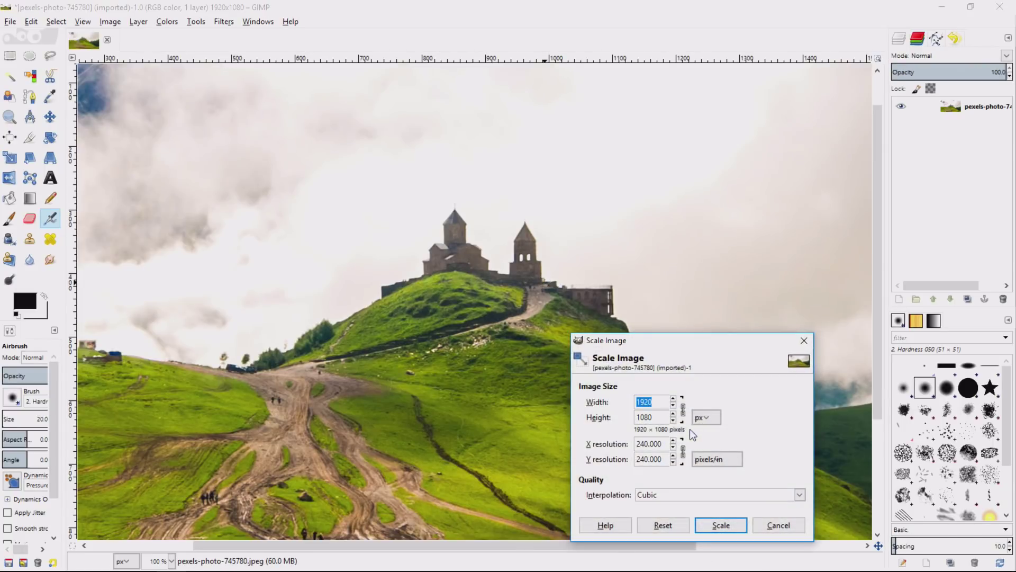
left_click(683, 410)
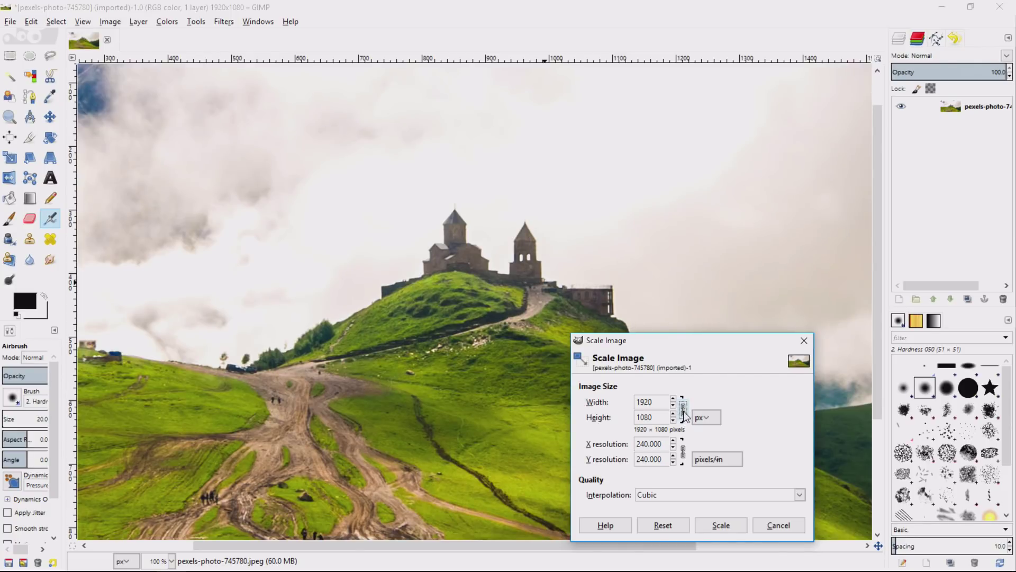
left_click(683, 409)
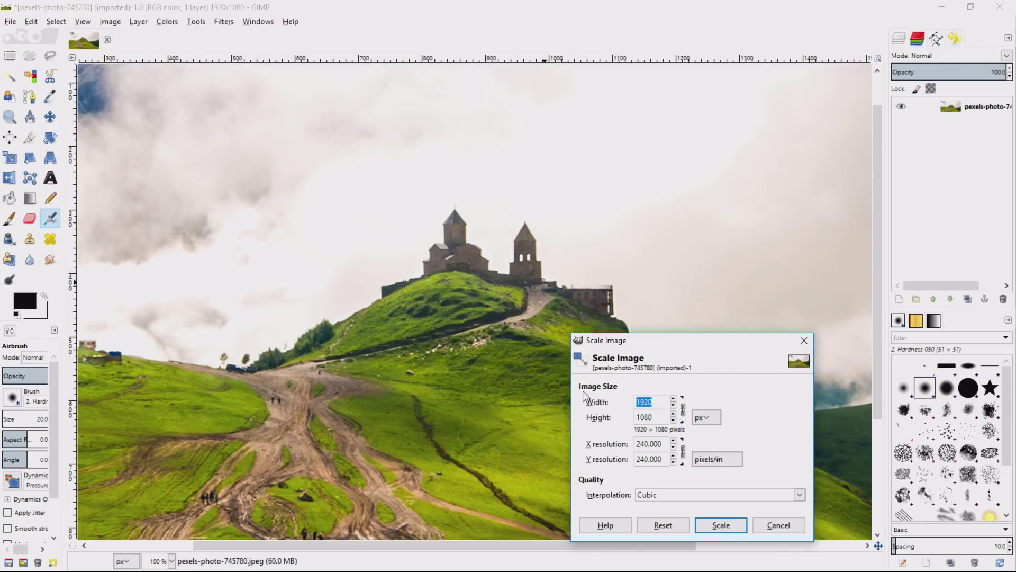
type("700")
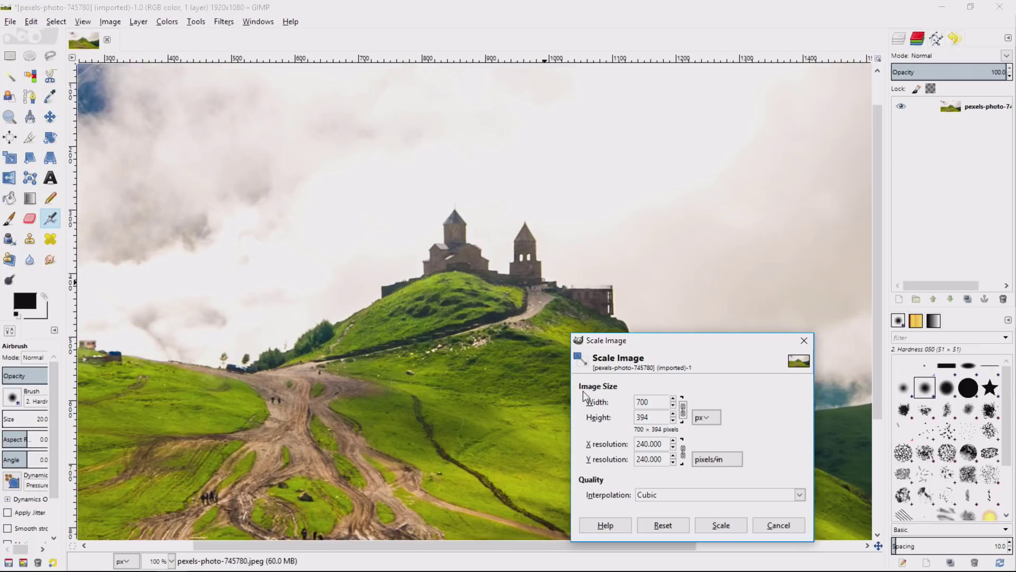
double_click(650, 402)
key("Escape")
right_click(624, 386)
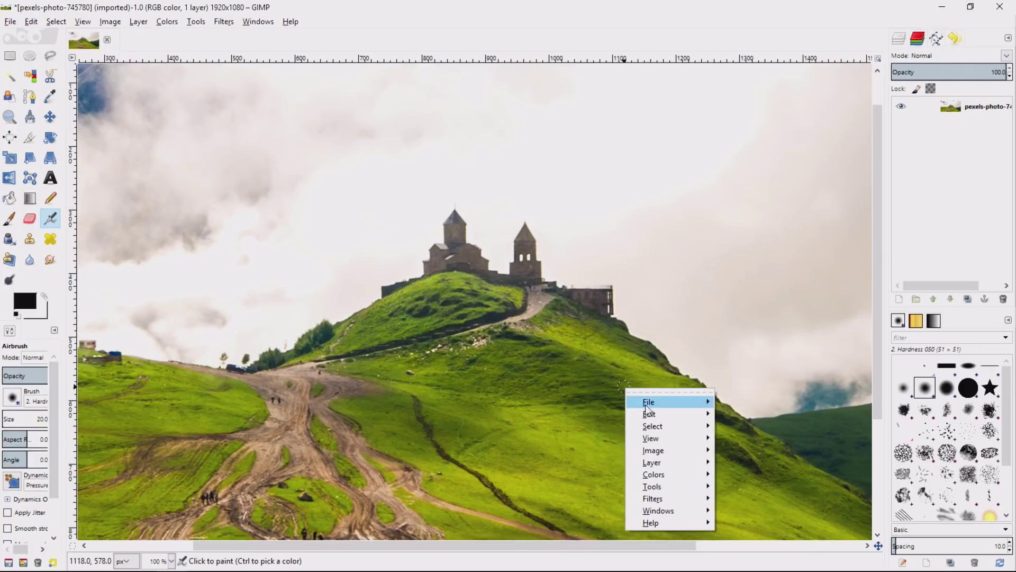
mouse_move(655, 451)
left_click(796, 436)
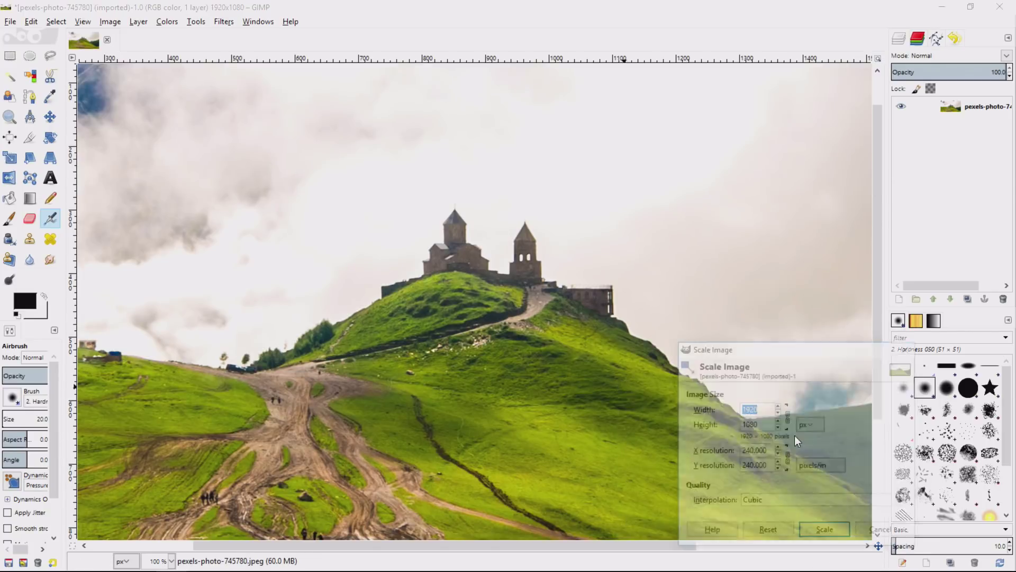
left_click(787, 416)
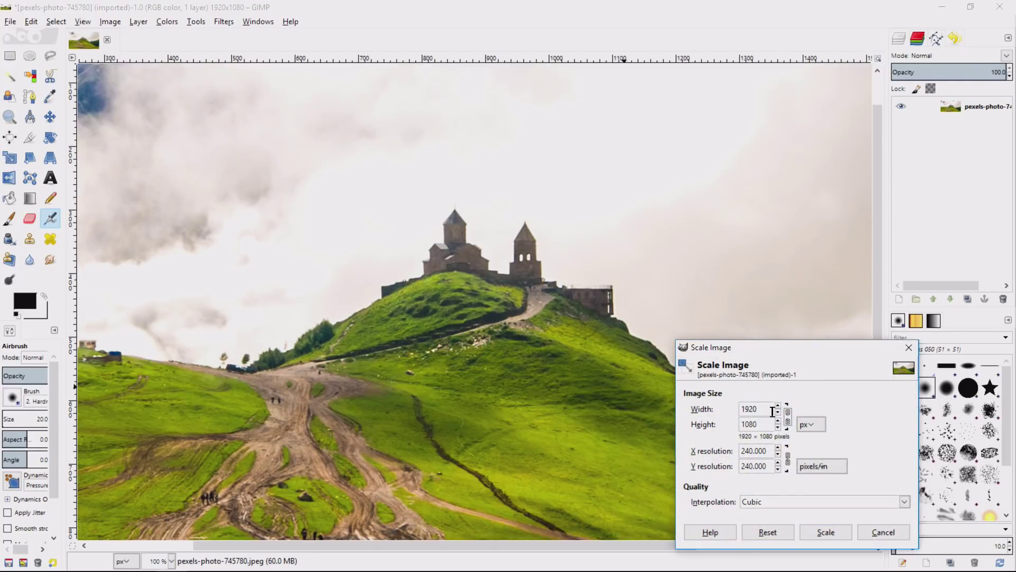
type("600")
mouse_move(875, 547)
left_click_drag(765, 424, 728, 422)
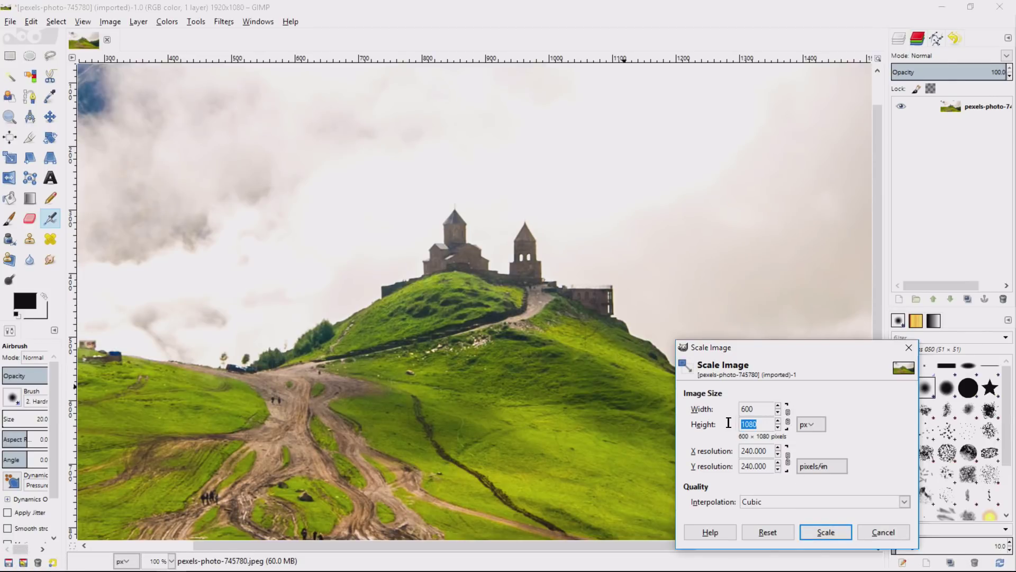
left_click(833, 529)
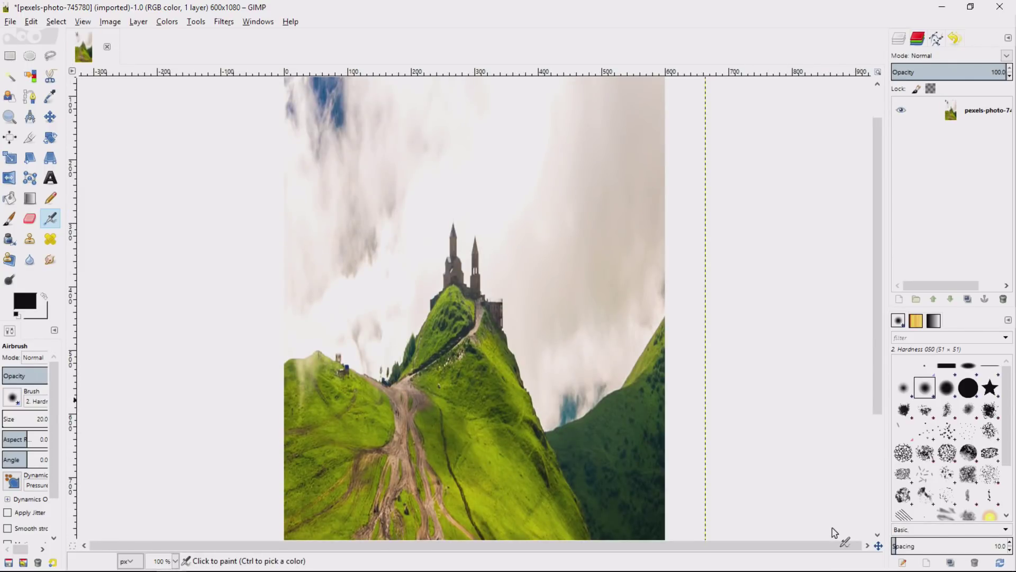
key("ctrl+z")
- Scale the photo proportionally to 700×394 by entering width 700 with the chain linked
right_click(577, 356)
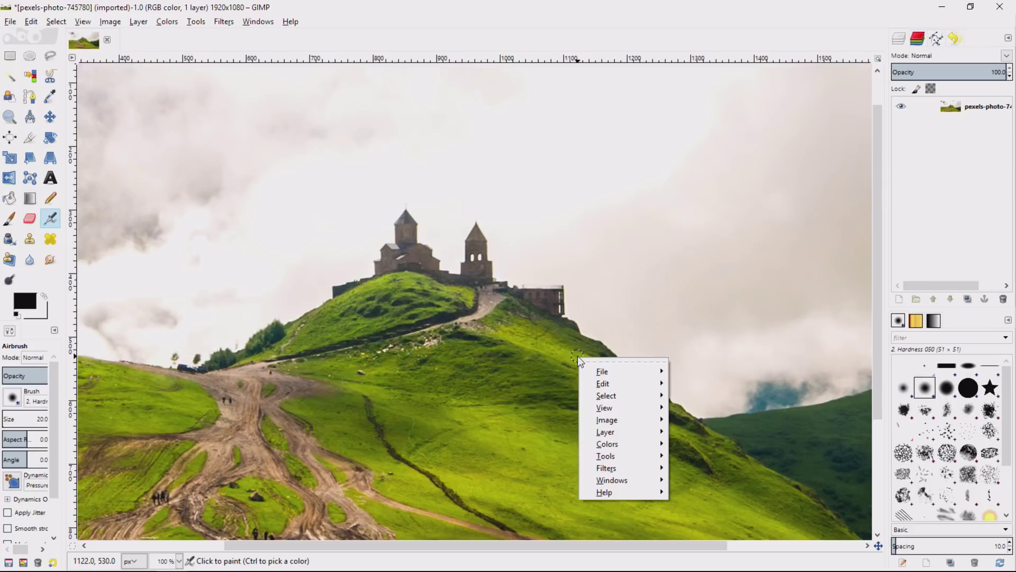
mouse_move(613, 417)
left_click(706, 424)
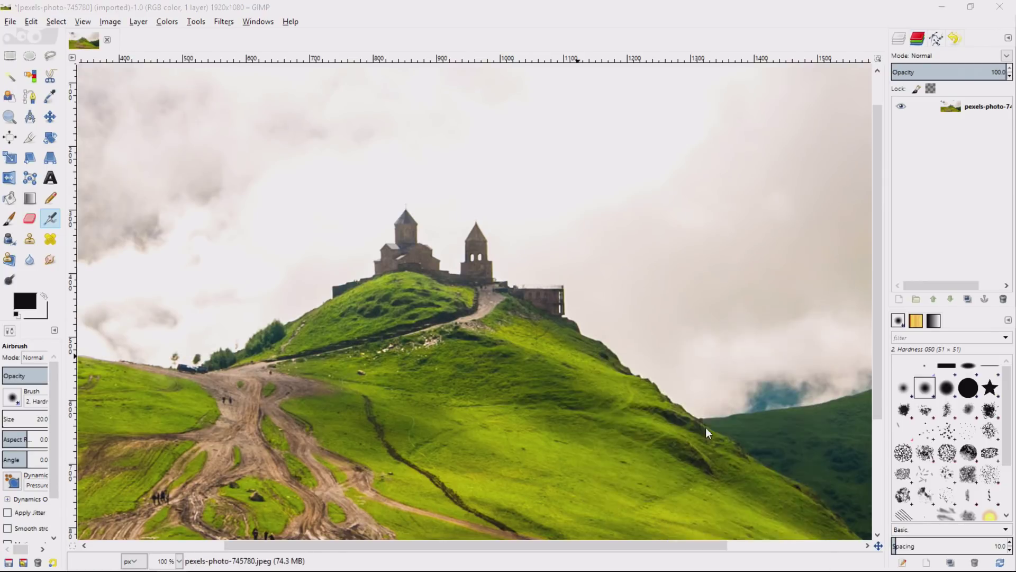
left_click(699, 416)
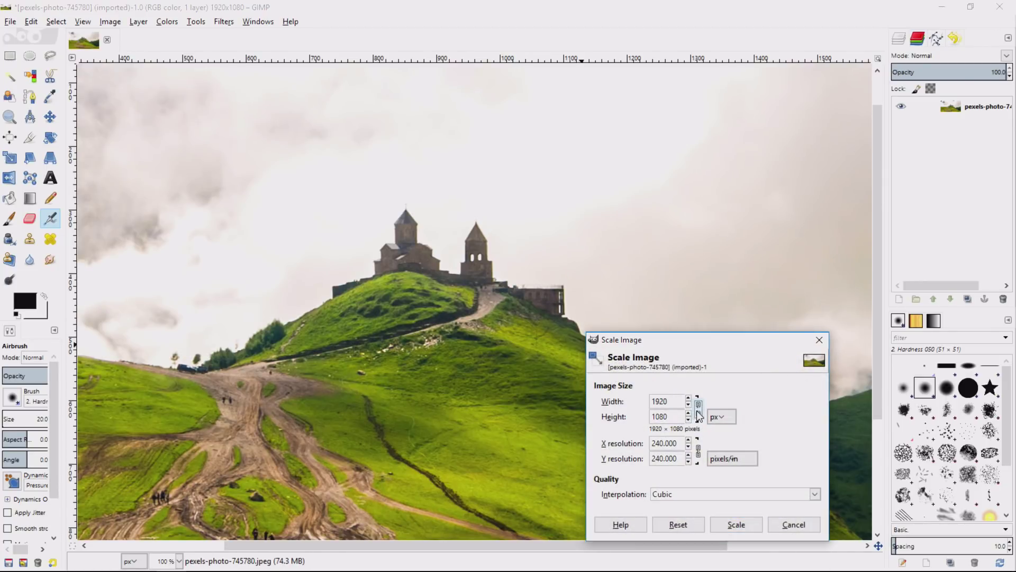
left_click(698, 416)
left_click(697, 411)
left_click(697, 411)
left_click_drag(668, 399, 636, 399)
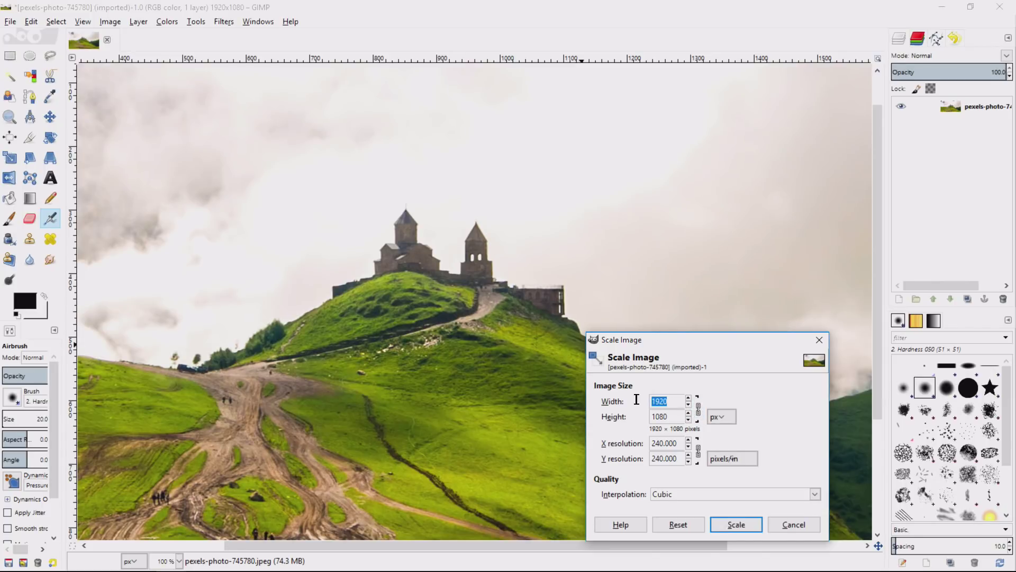
type("700")
key("Tab")
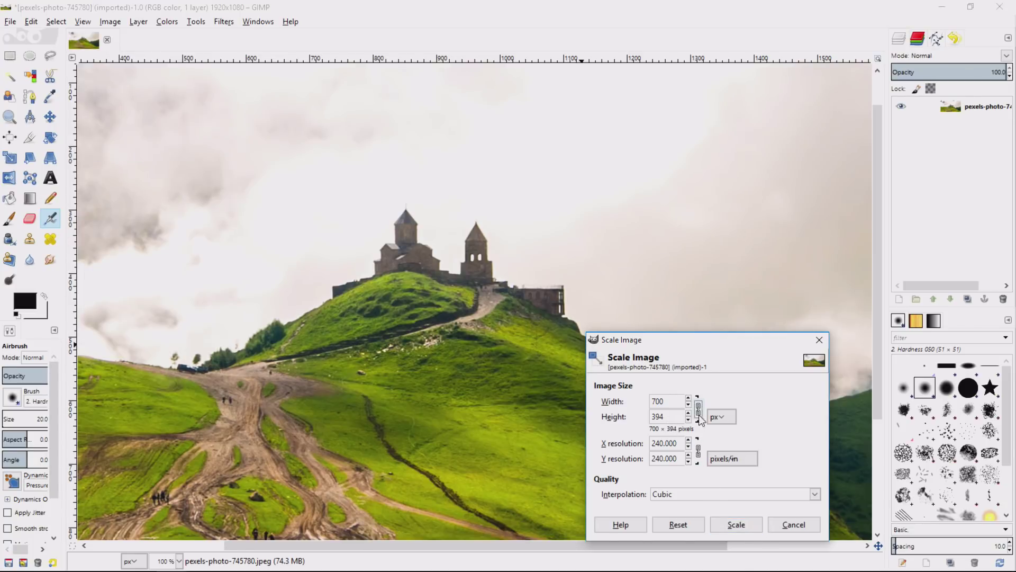
left_click(731, 523)
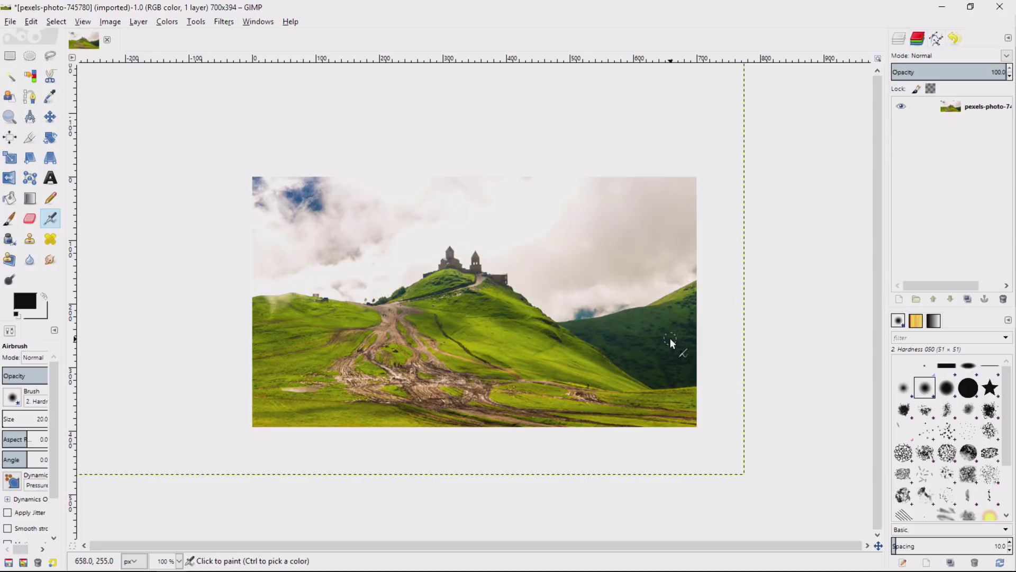
right_click(526, 284)
- Set the canvas width to 394 and shift the photo left within the square
mouse_move(558, 345)
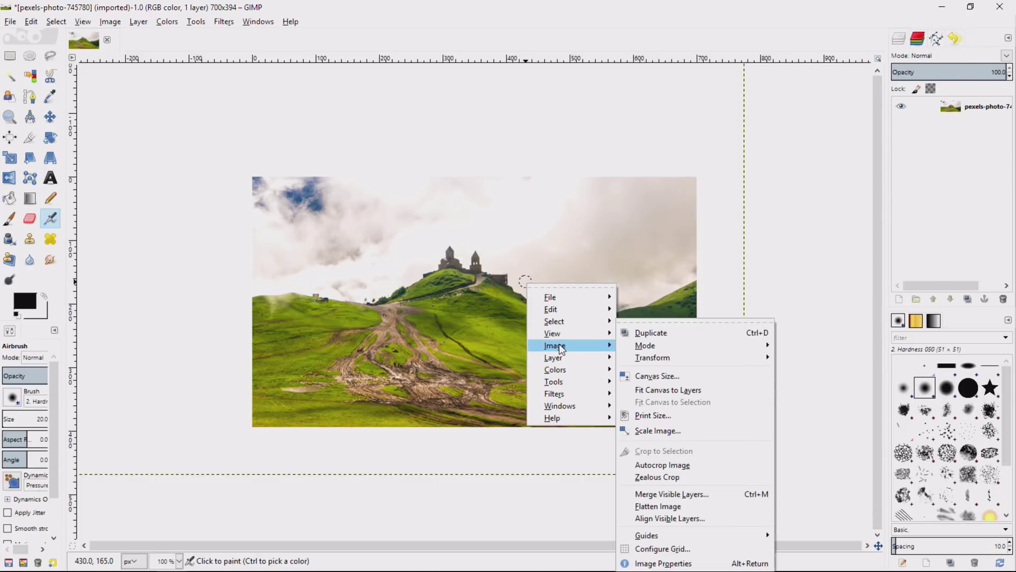
left_click(688, 377)
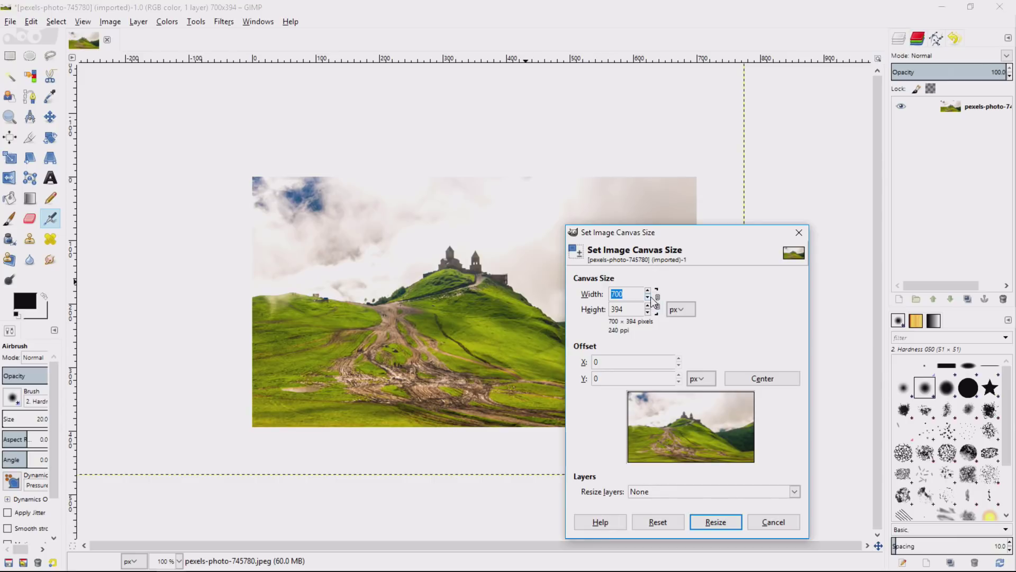
left_click(628, 309)
left_click_drag(633, 294, 586, 296)
type("394")
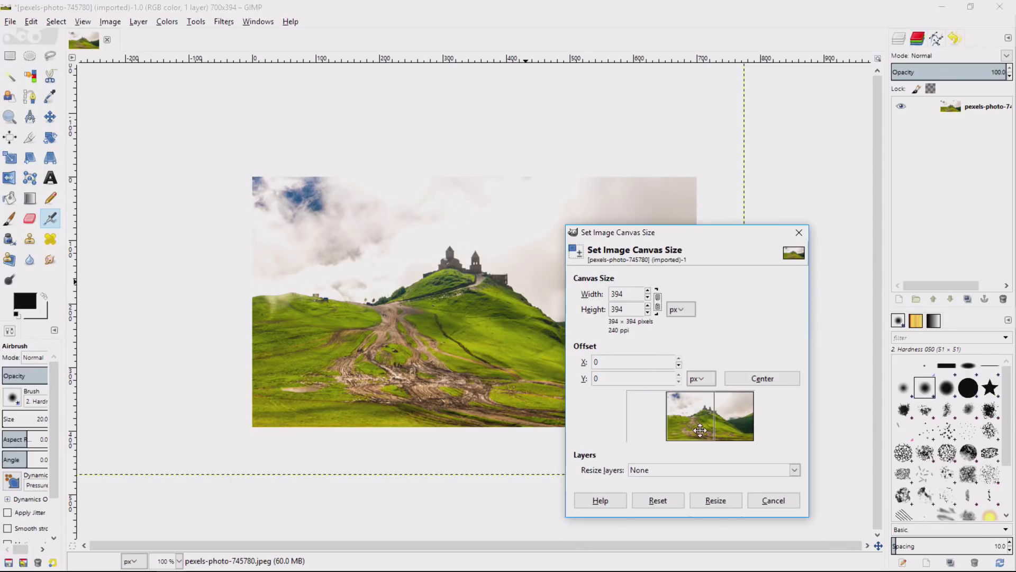
mouse_move(700, 430)
left_mouse_down()
mouse_move(671, 430)
mouse_move(680, 429)
left_mouse_up()
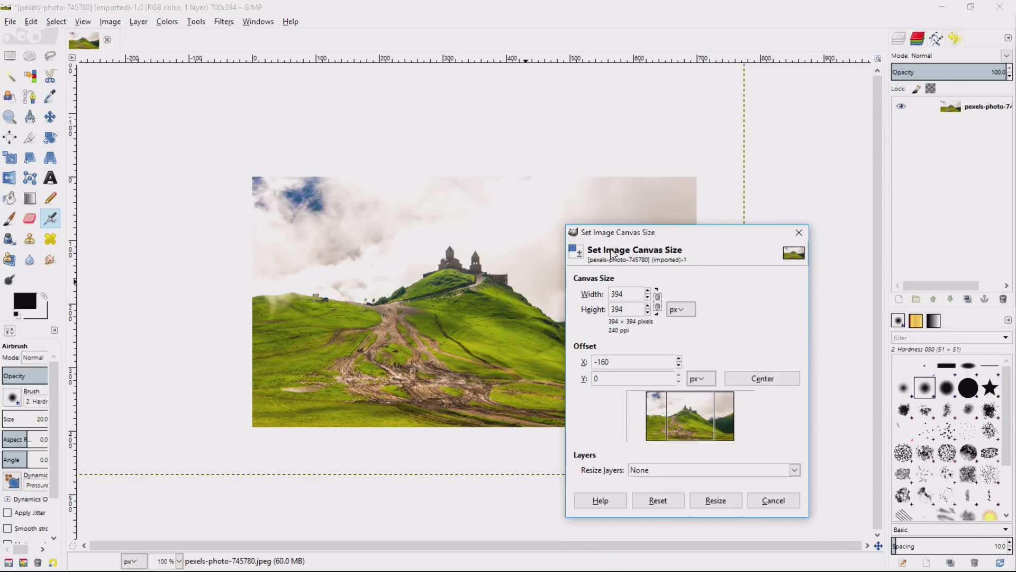
- Readjust the photo's position in the 394×394 square and apply the canvas size
right_click(438, 296)
mouse_move(465, 361)
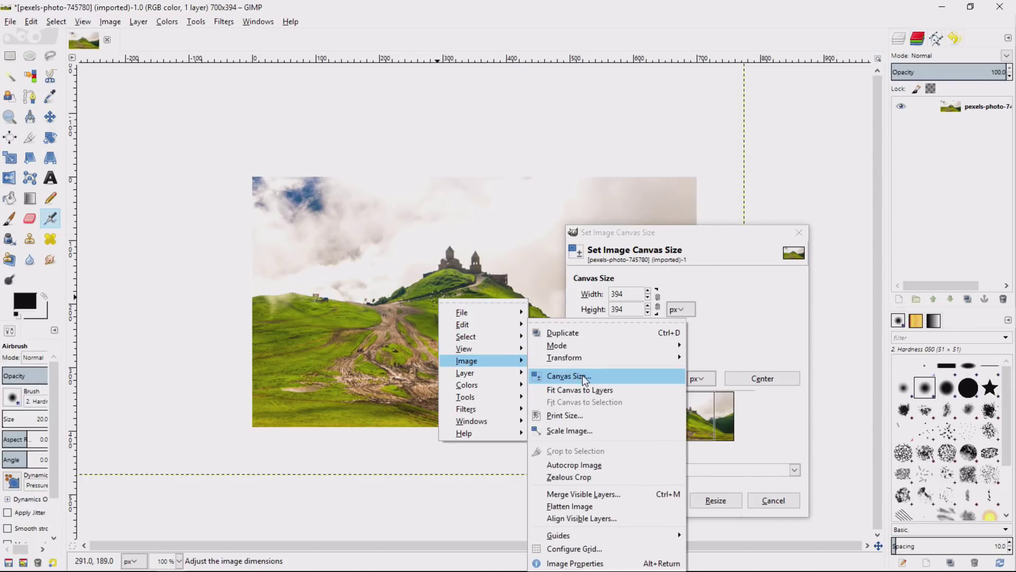
left_click(721, 280)
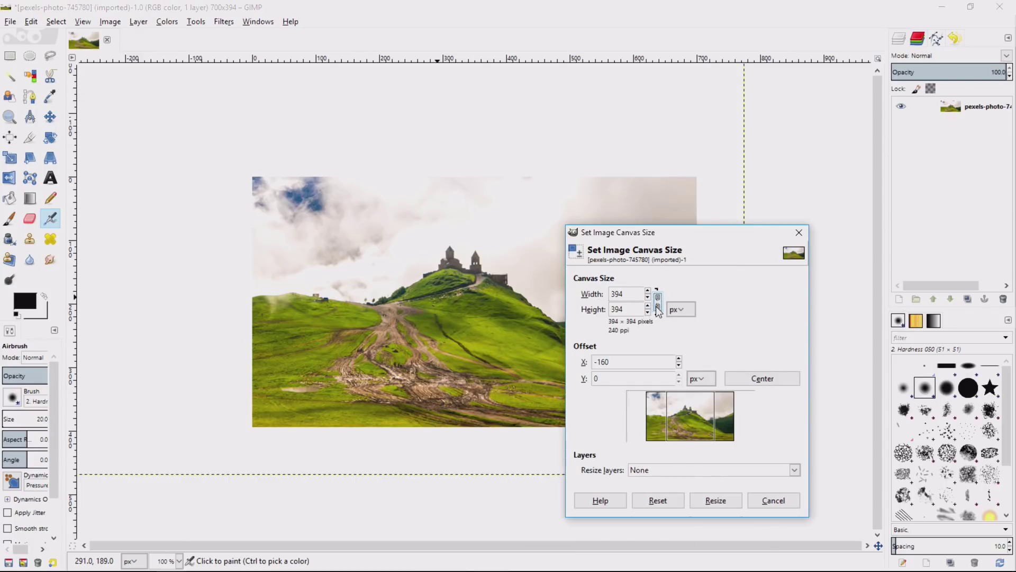
left_click(633, 308)
double_click(612, 295)
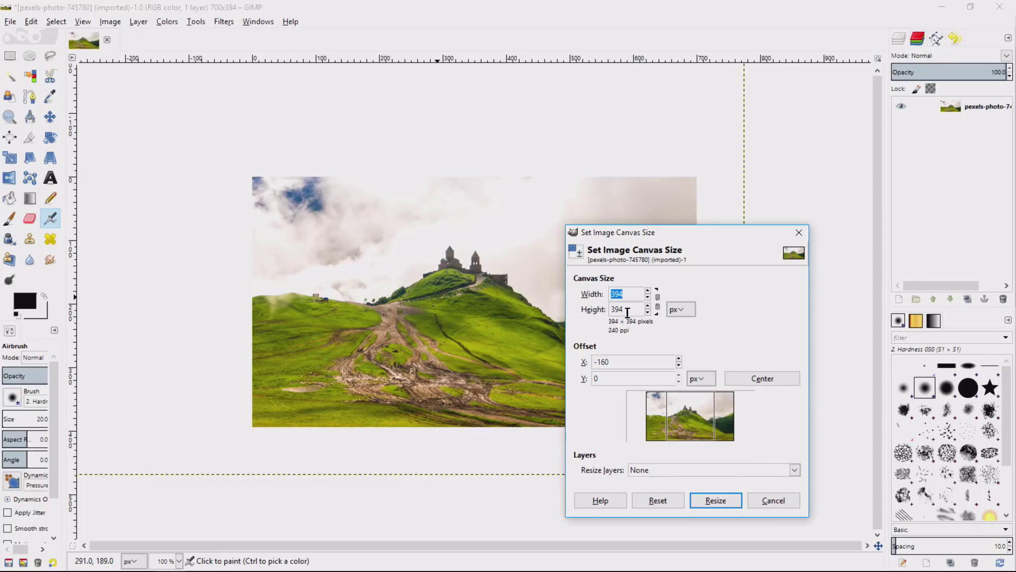
left_click(624, 309)
left_click_drag(743, 434, 705, 427)
left_click(726, 495)
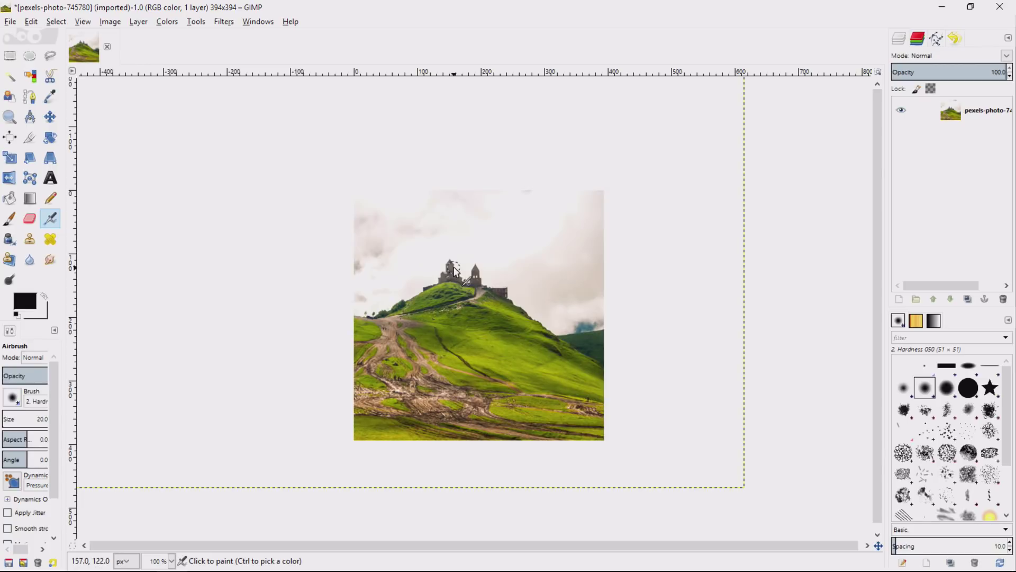
right_click(454, 270)
- Open the Save Image dialog to save the 394×394 square under a new name
mouse_move(478, 288)
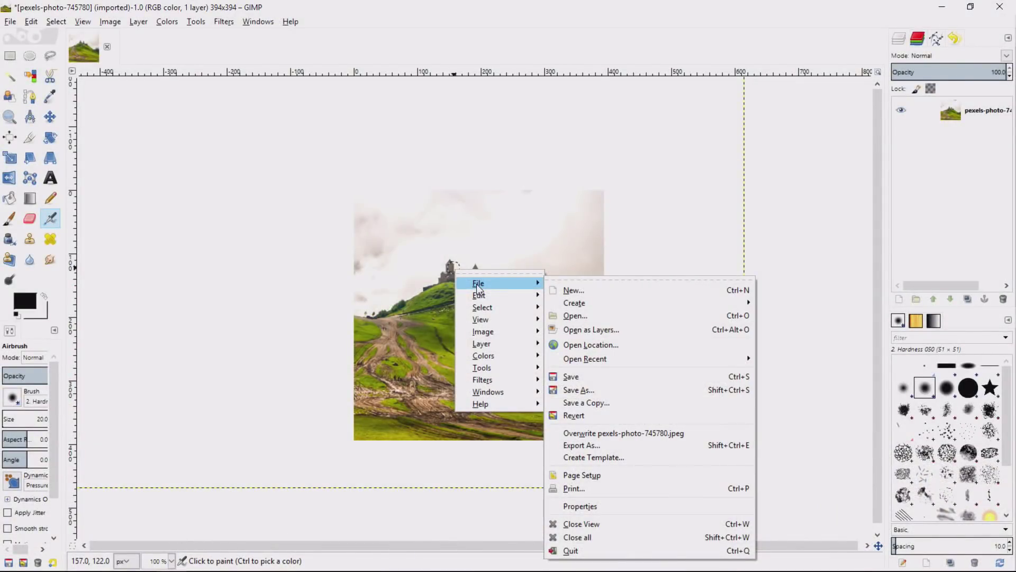
left_click(585, 390)
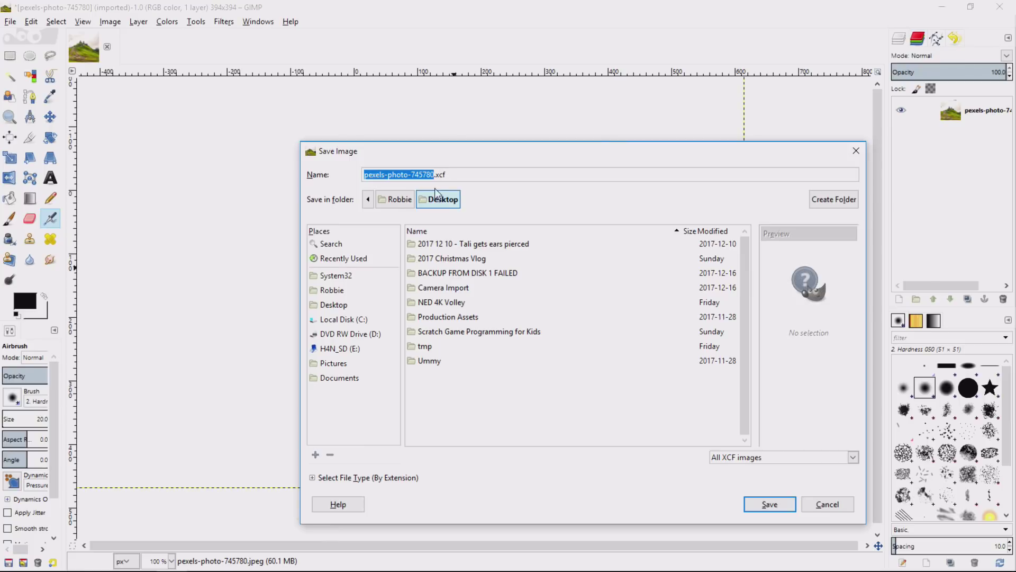
left_click(337, 305)
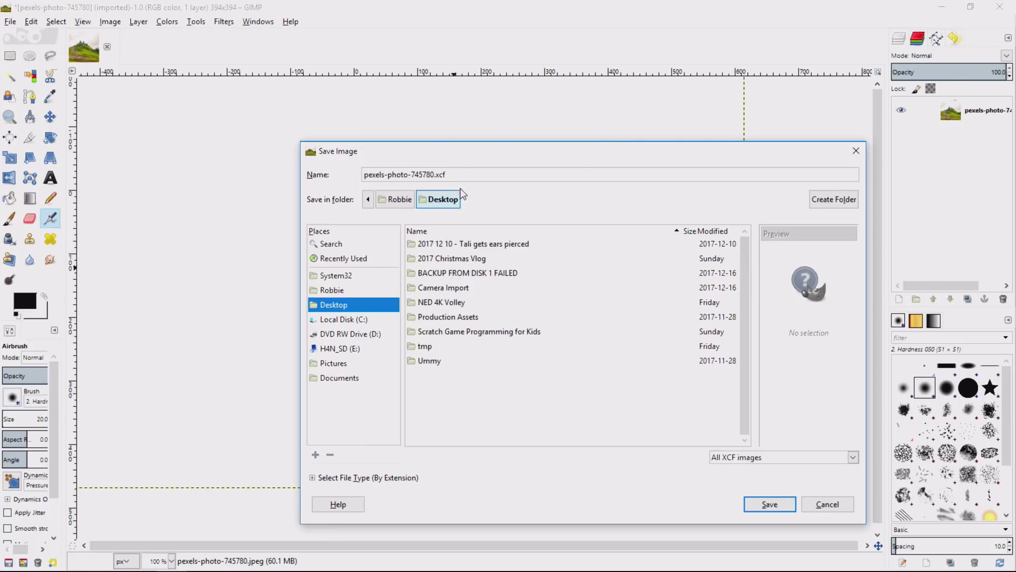
left_click_drag(468, 174, 342, 175)
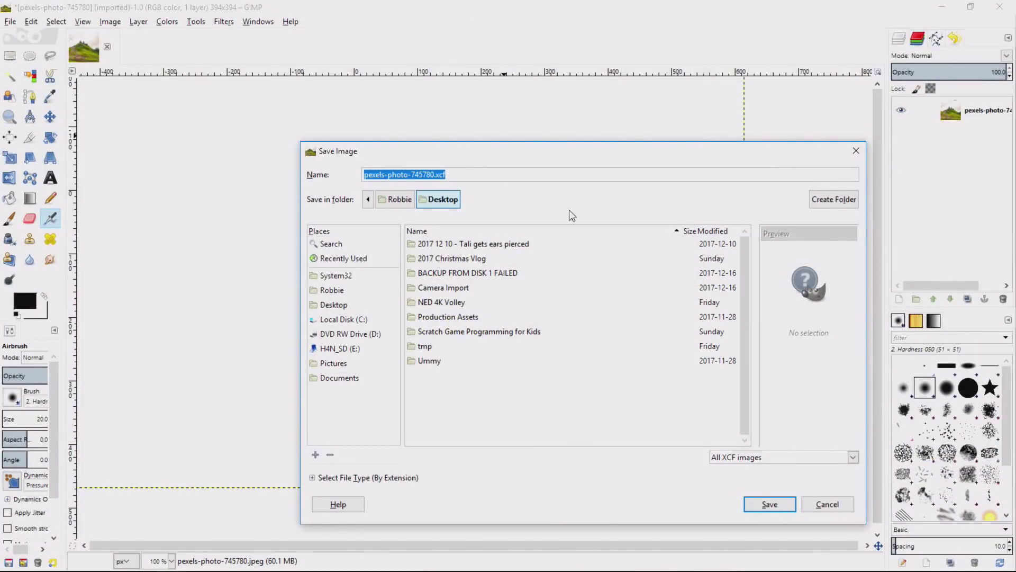
left_click(836, 501)
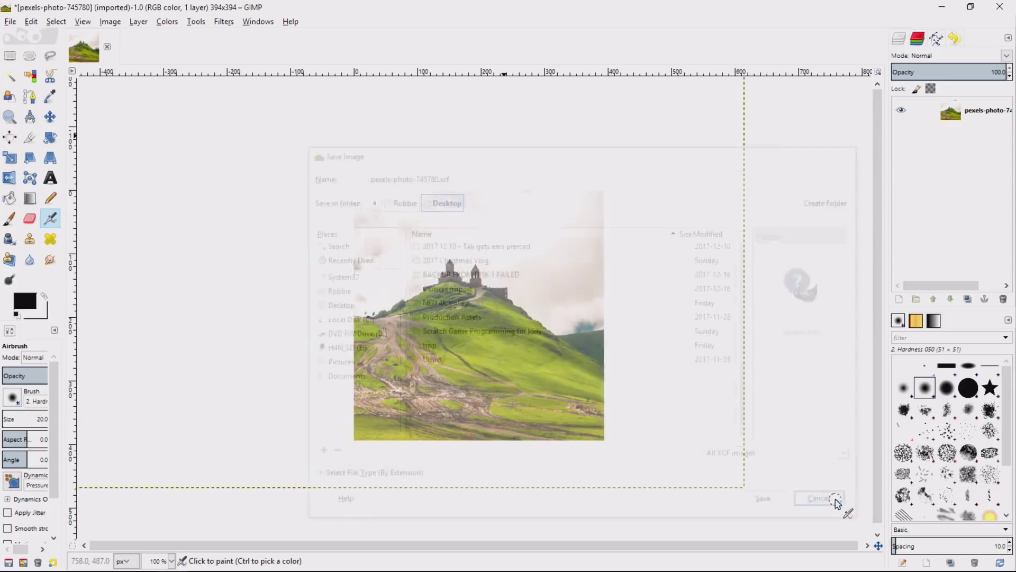
- Export as 'square castle image.jpg' to the Desktop and select the JPEG quality value 100 for editing
right_click(473, 260)
mouse_move(485, 273)
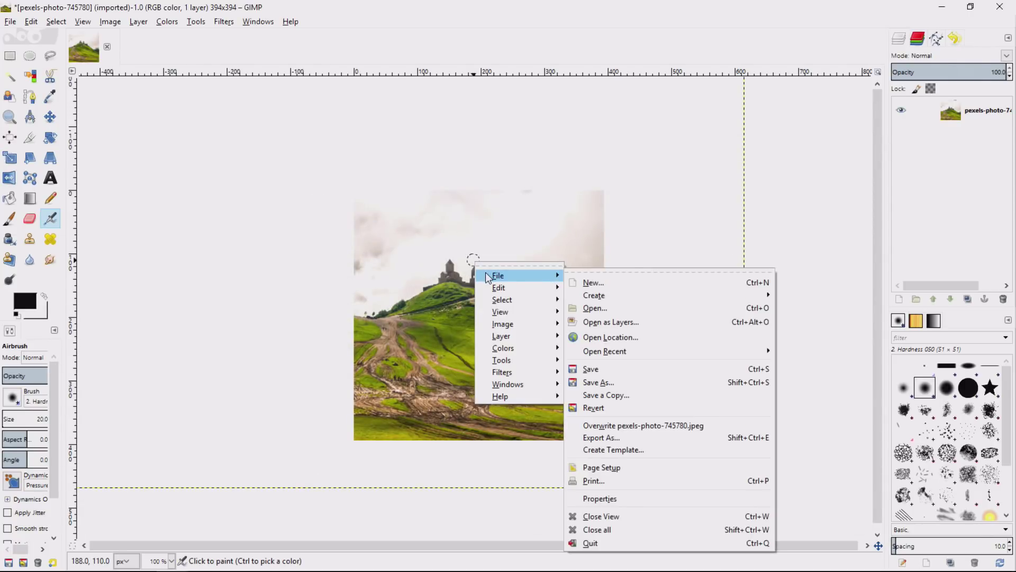
left_click(649, 439)
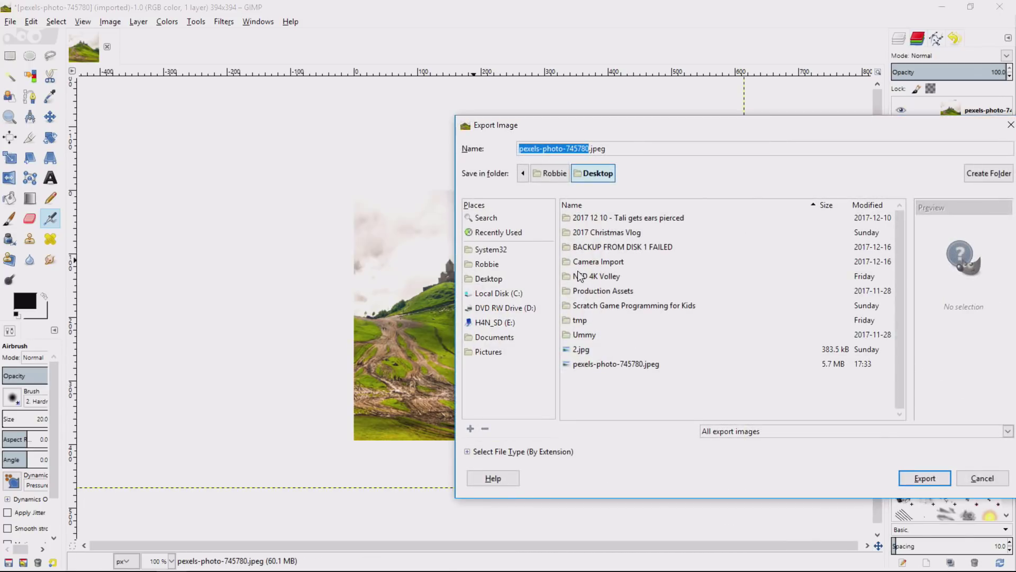
left_click(618, 148)
left_click_drag(618, 149, 403, 150)
type("squaere")
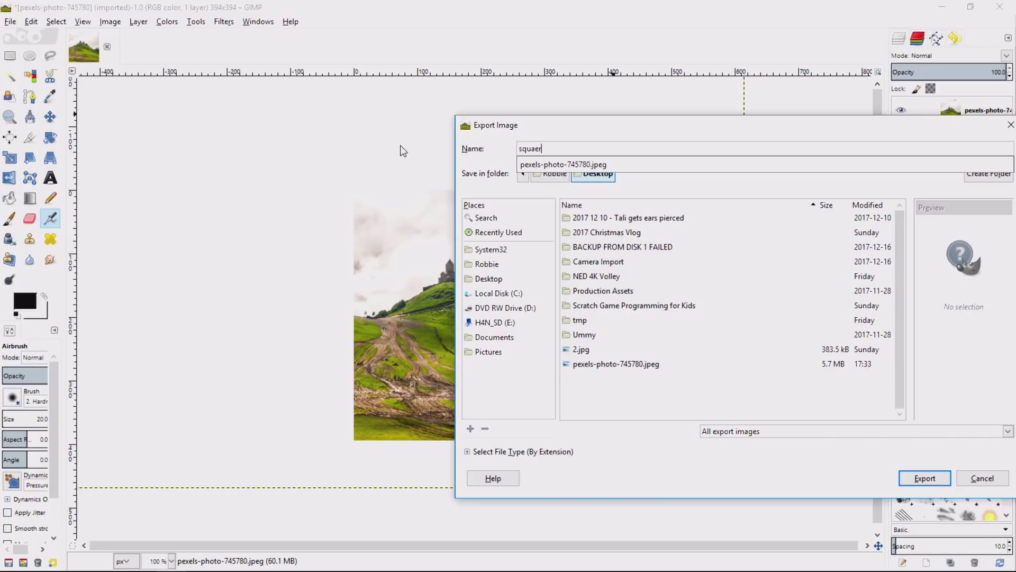
key("BackSpace")
key("BackSpace")
key("BackSpace")
key("BackSpace")
type("are castle image.jpg")
key("Return")
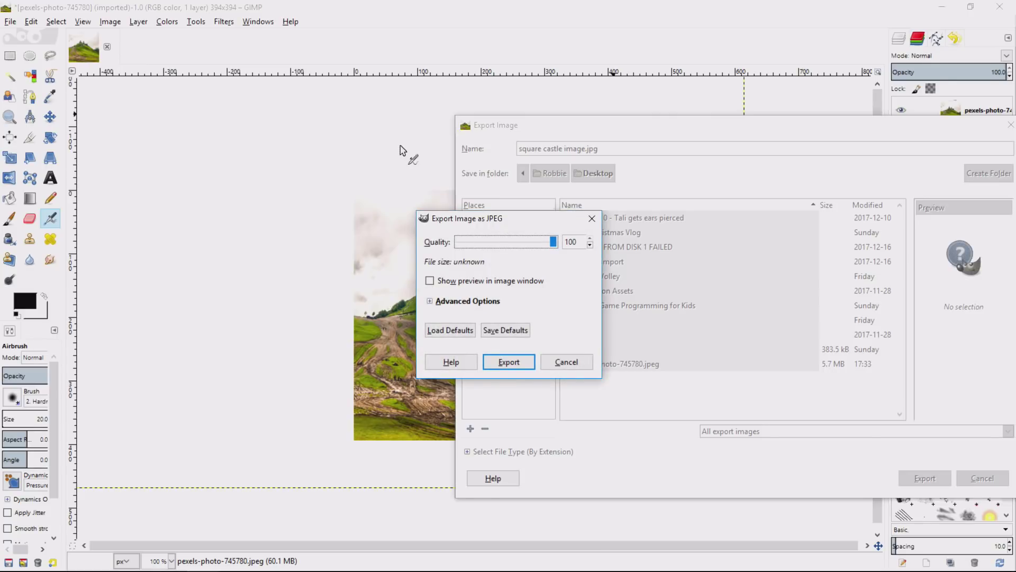
double_click(581, 241)
left_click(582, 244)
- Turn on the in-image JPEG preview and move the export dialogs off the image
left_click(444, 278)
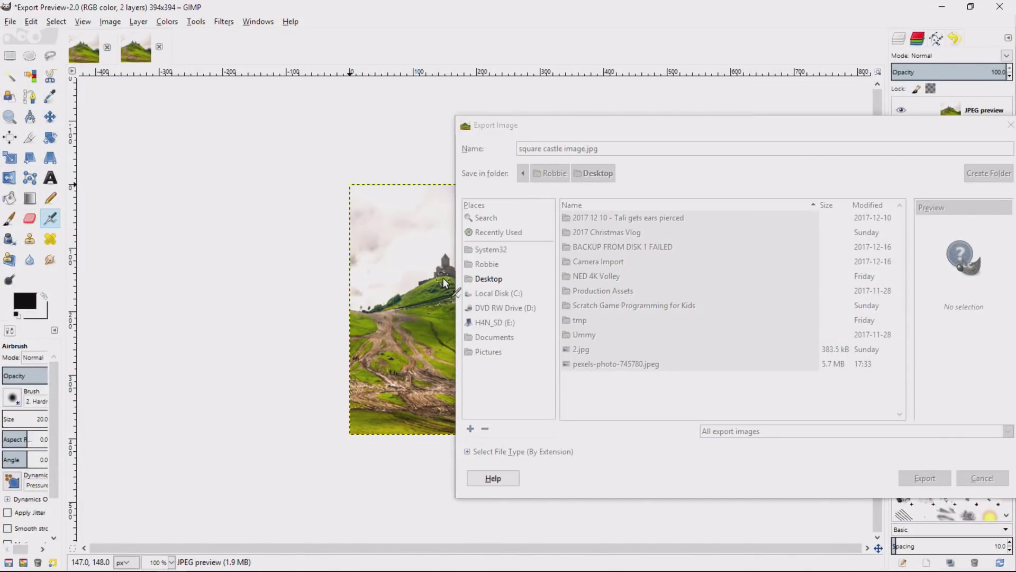
mouse_move(642, 137)
left_mouse_down()
mouse_move(676, 153)
mouse_move(650, 137)
left_mouse_up()
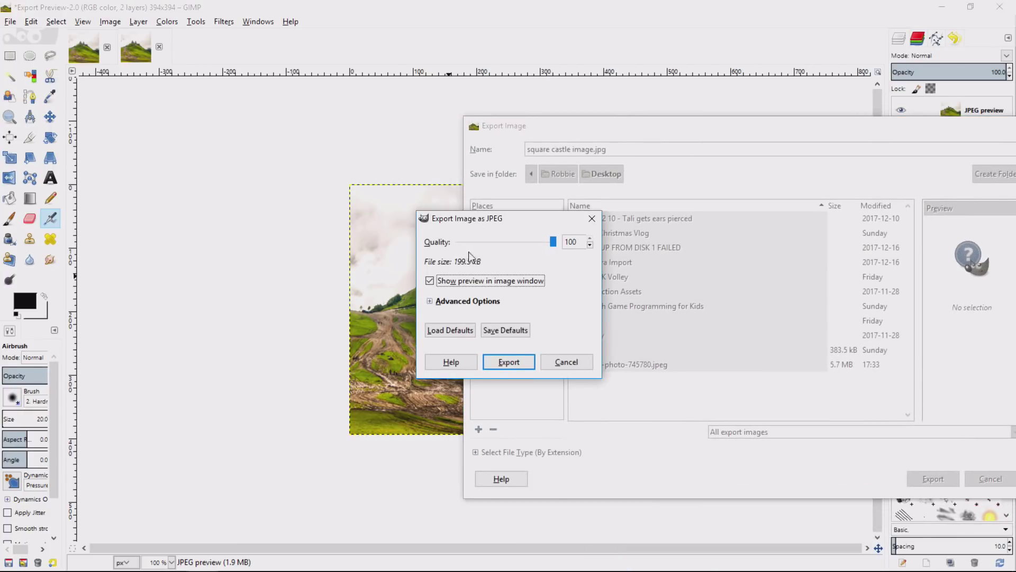
left_click_drag(547, 135, 808, 183)
left_click(606, 191)
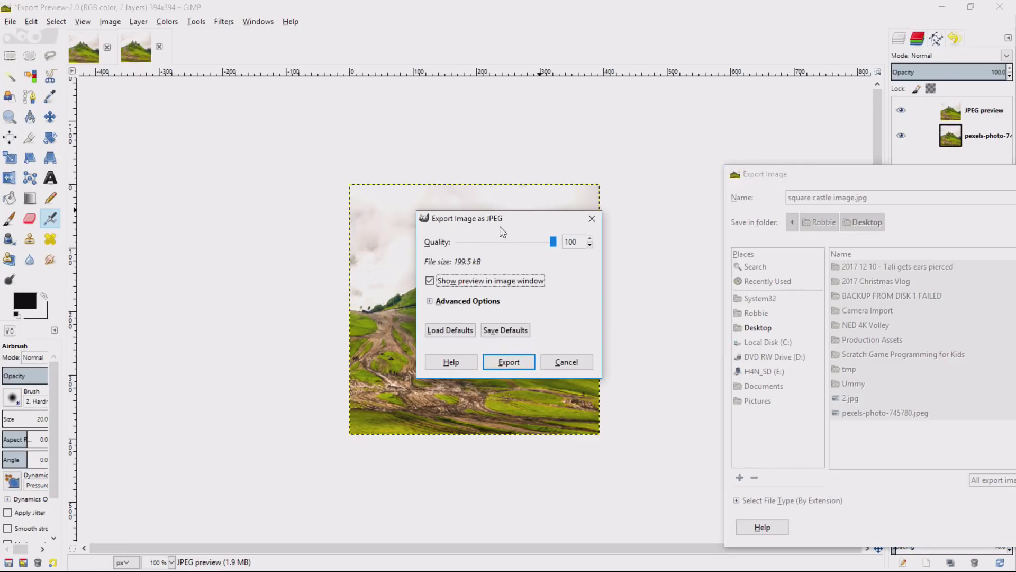
left_click_drag(499, 220, 661, 265)
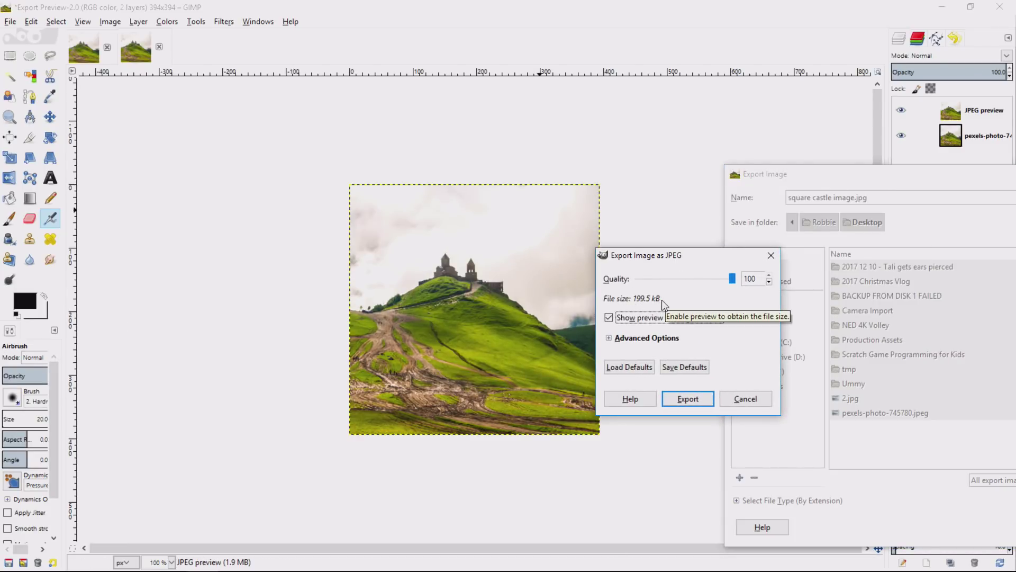
- Lower the JPEG quality from 100 to 92
left_click(769, 281)
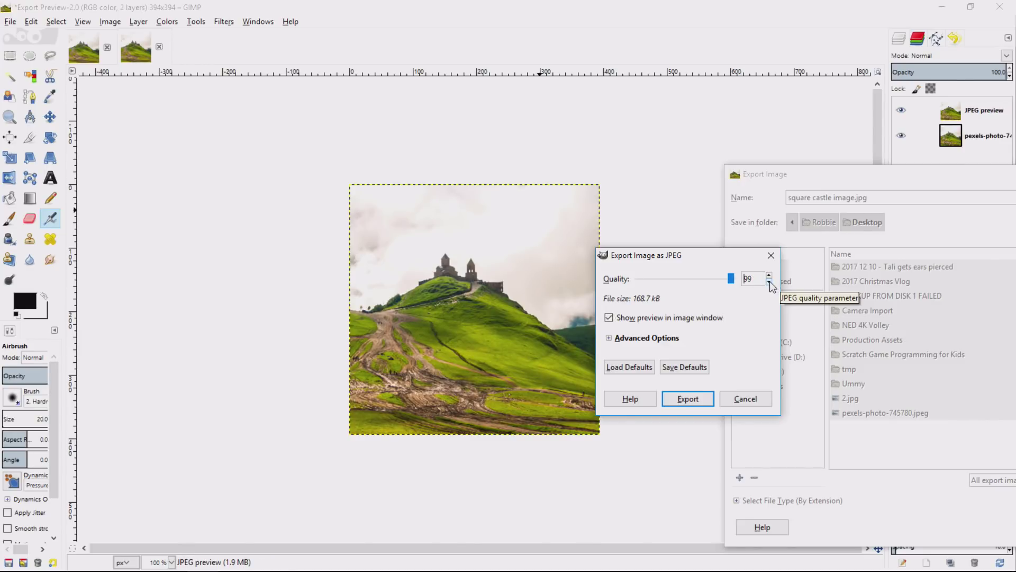
left_click(769, 282)
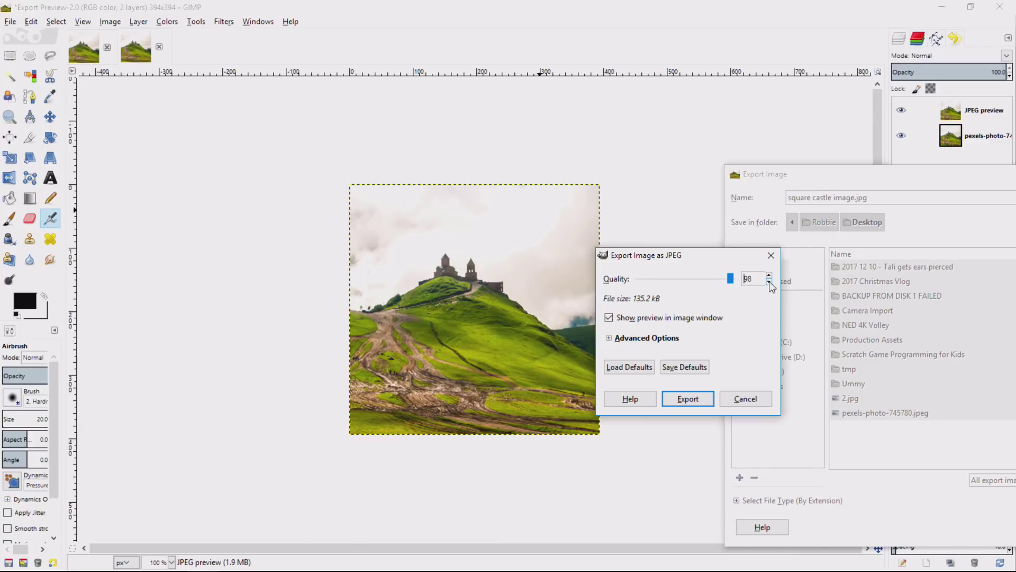
left_click(769, 282)
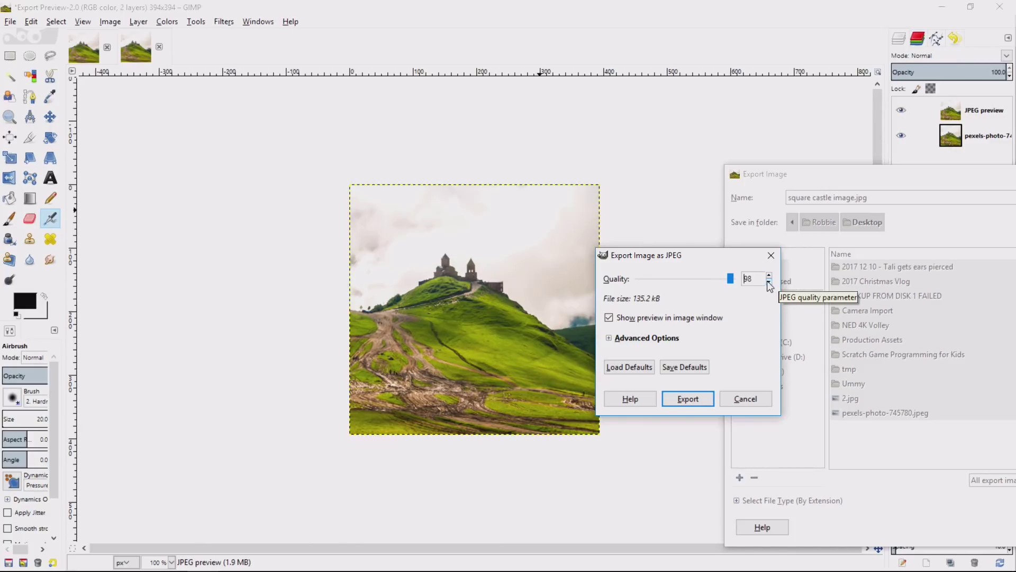
left_click(769, 282)
left_click(768, 282)
left_click(769, 282)
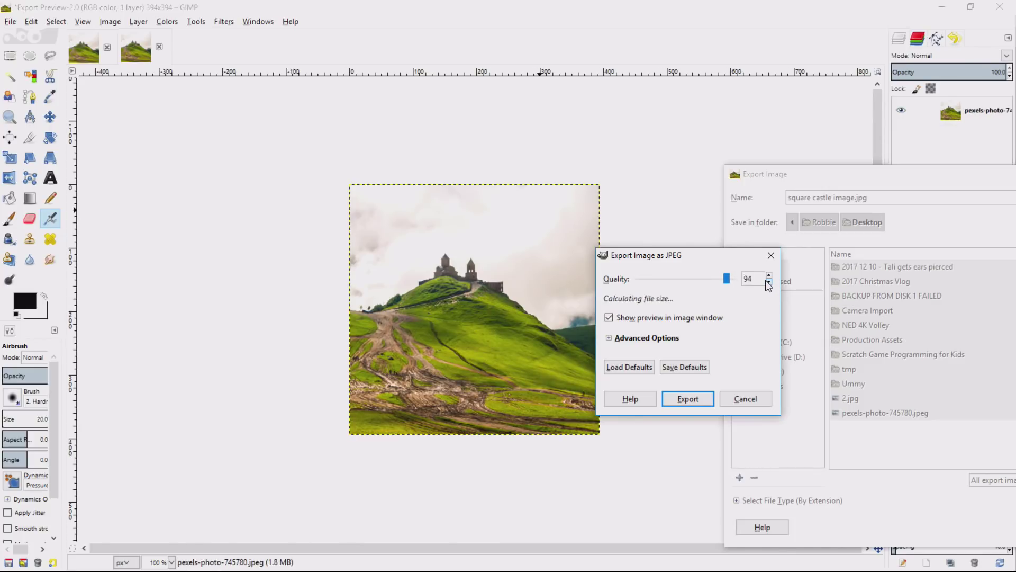
left_click(769, 282)
left_click(769, 282)
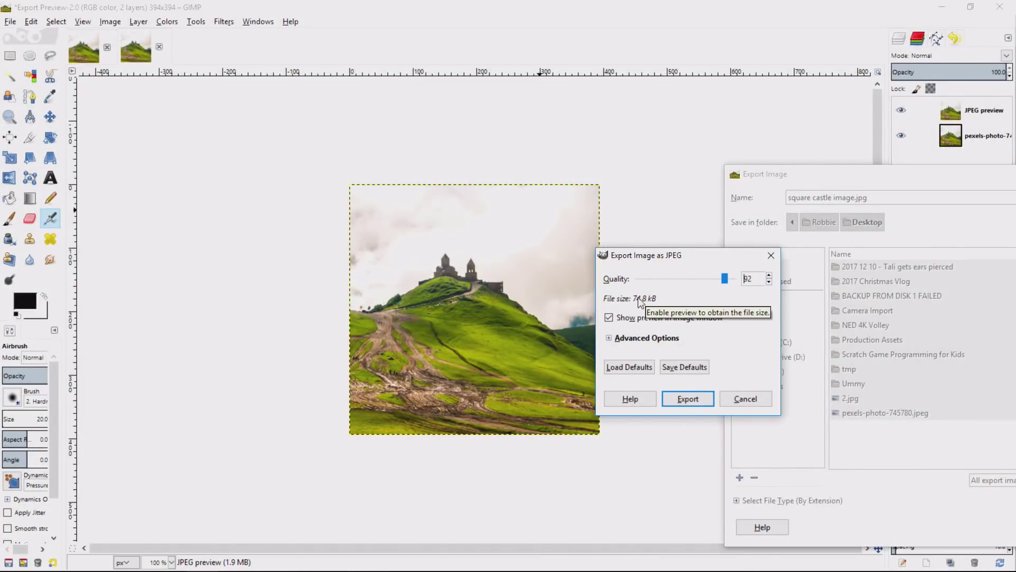
- Bring the JPEG quality down from 92 to 70
left_click(768, 282)
left_click(769, 282)
left_click(768, 282)
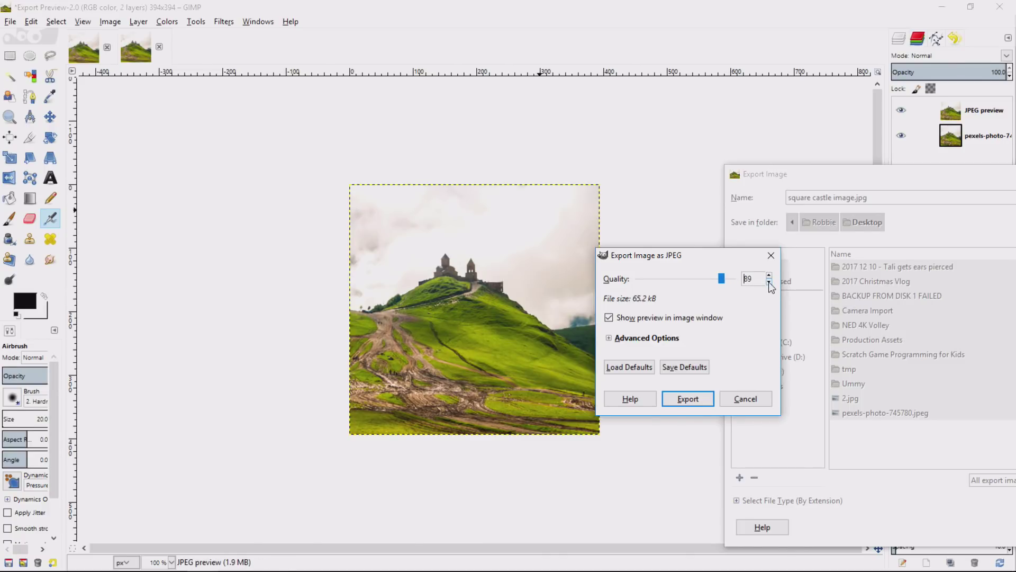
left_click(768, 282)
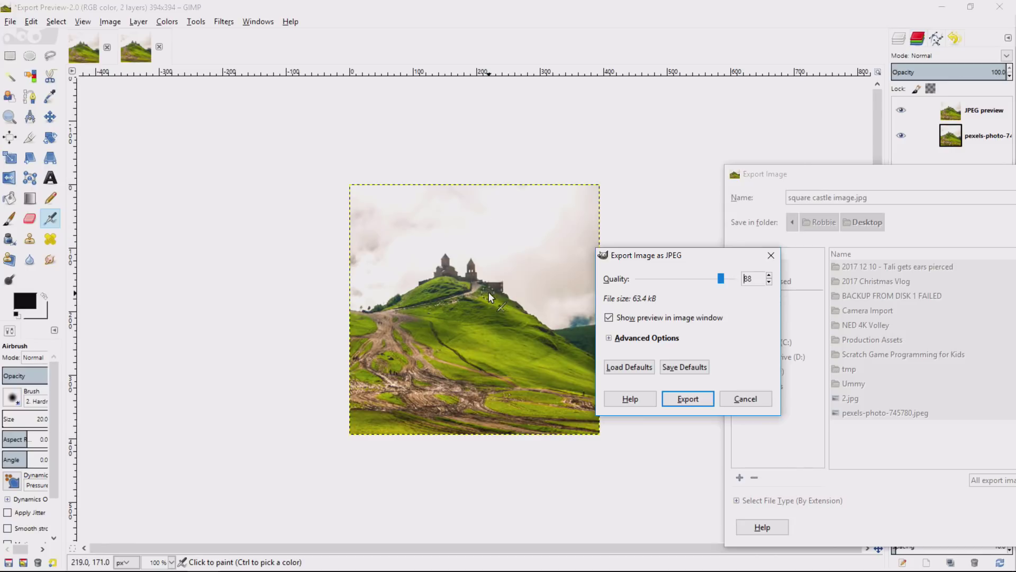
scroll(771, 284, "down", 9)
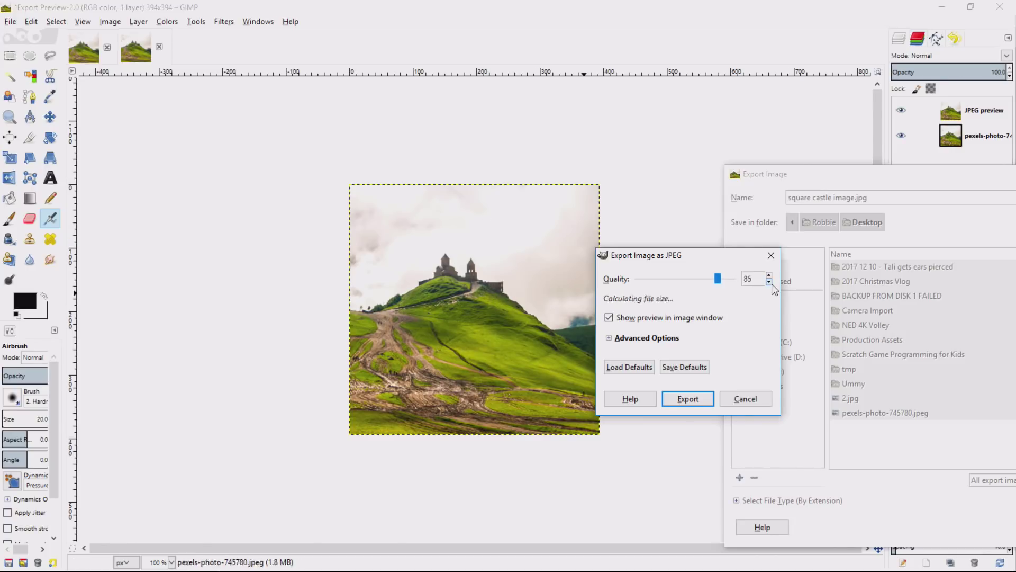
scroll(773, 284, "down", 4)
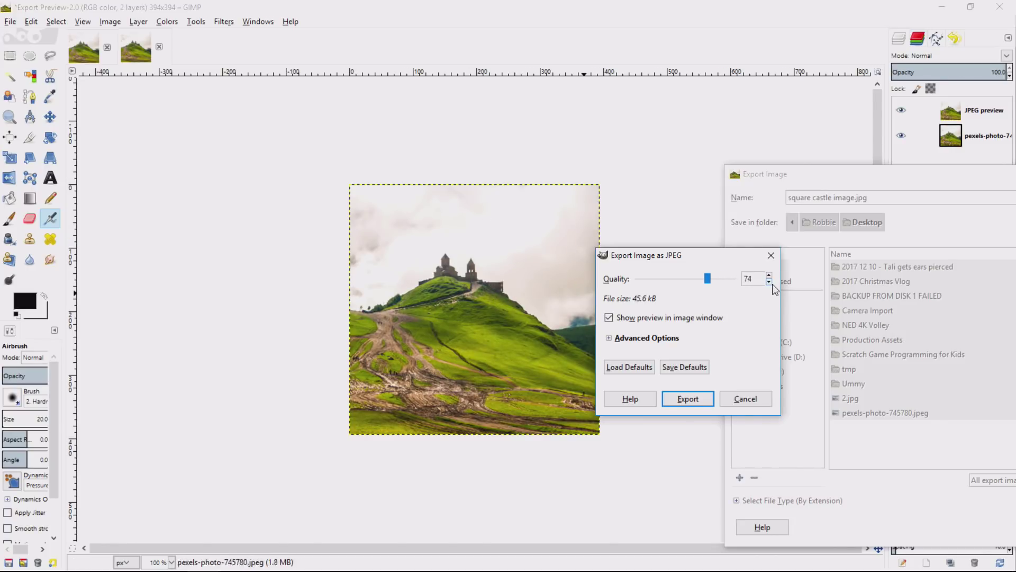
scroll(772, 284, "down", 4)
scroll(772, 284, "down", 5)
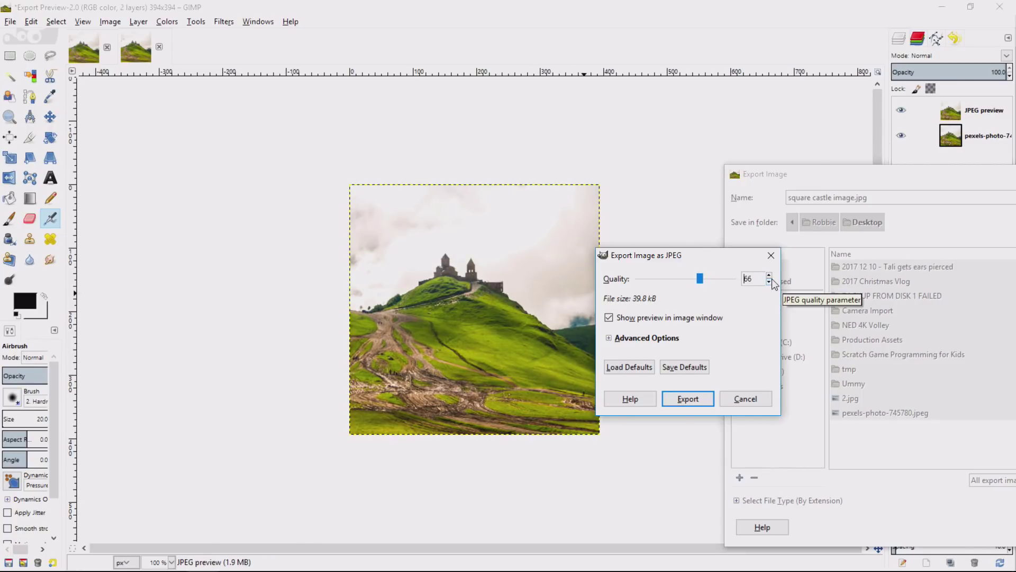
scroll(771, 279, "up", 4)
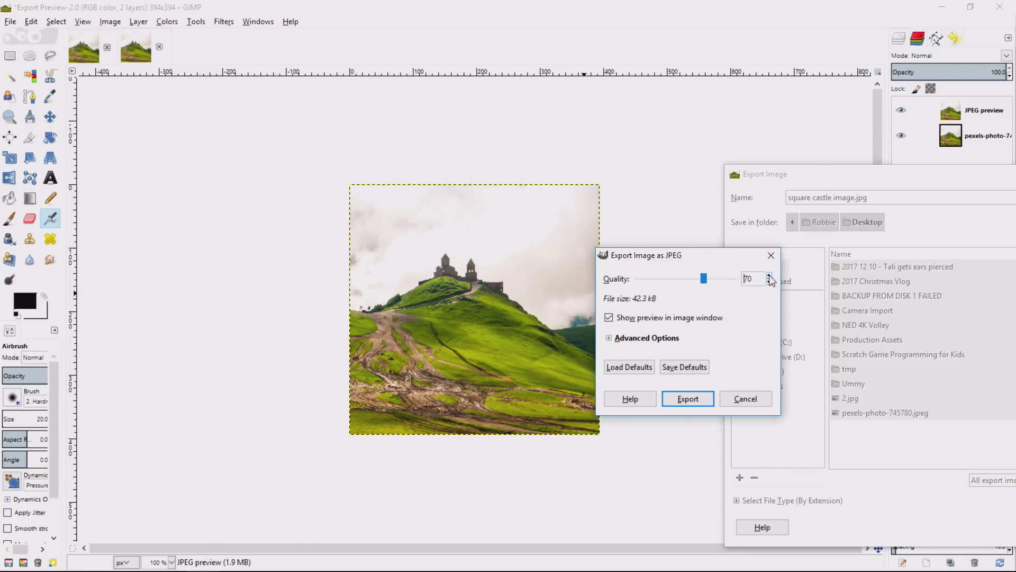
scroll(771, 281, "up", 1)
scroll(768, 280, "down", 1)
- Compare the file size at quality 100, then set quality back to 70
double_click(754, 278)
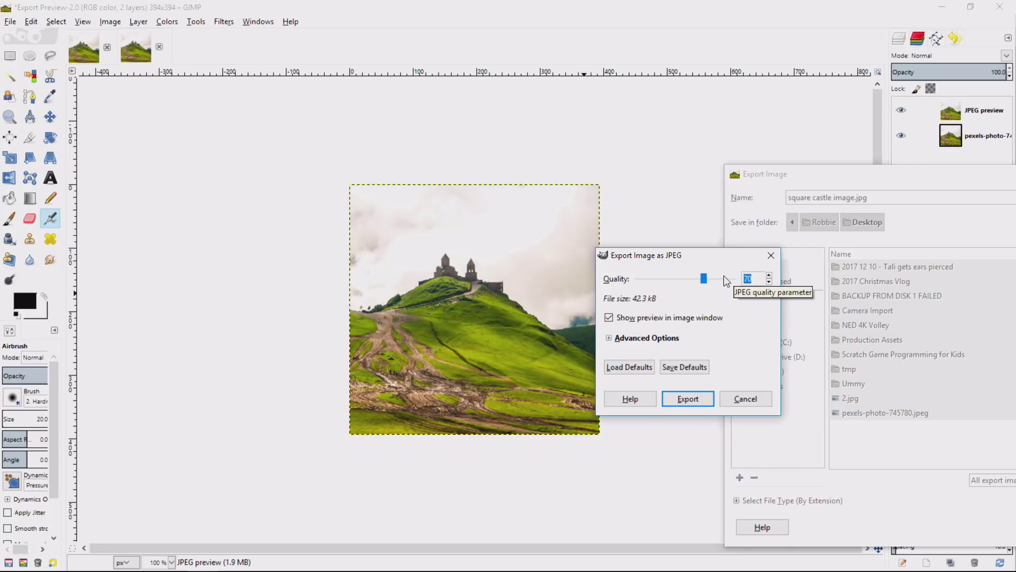
type("100")
key("Tab")
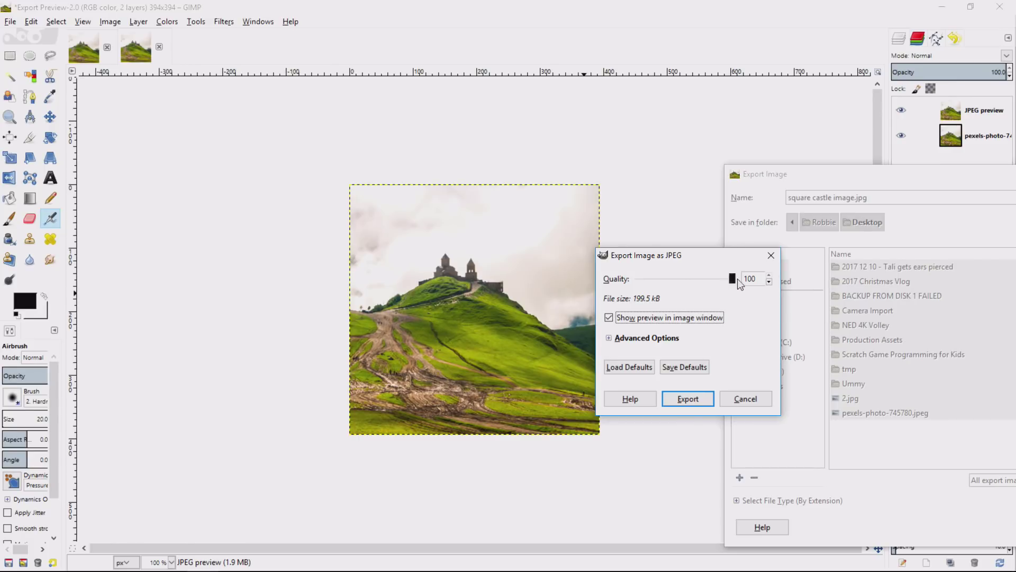
left_click(731, 277)
type("70")
key("Tab")
- Drag quality down to reveal compression artefacts, then restore it to 70
left_click_drag(703, 278, 640, 281)
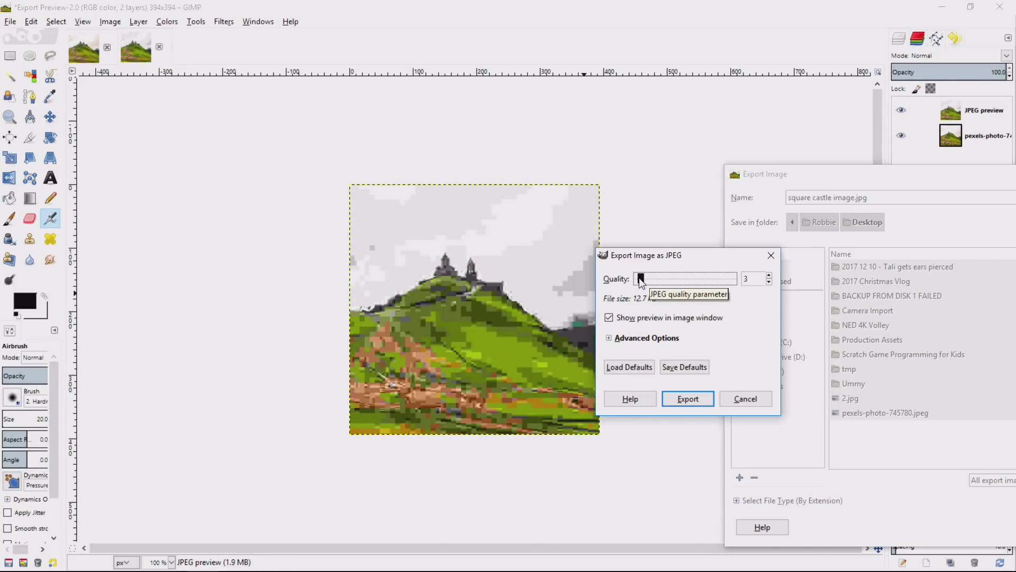
left_click_drag(641, 280, 677, 282)
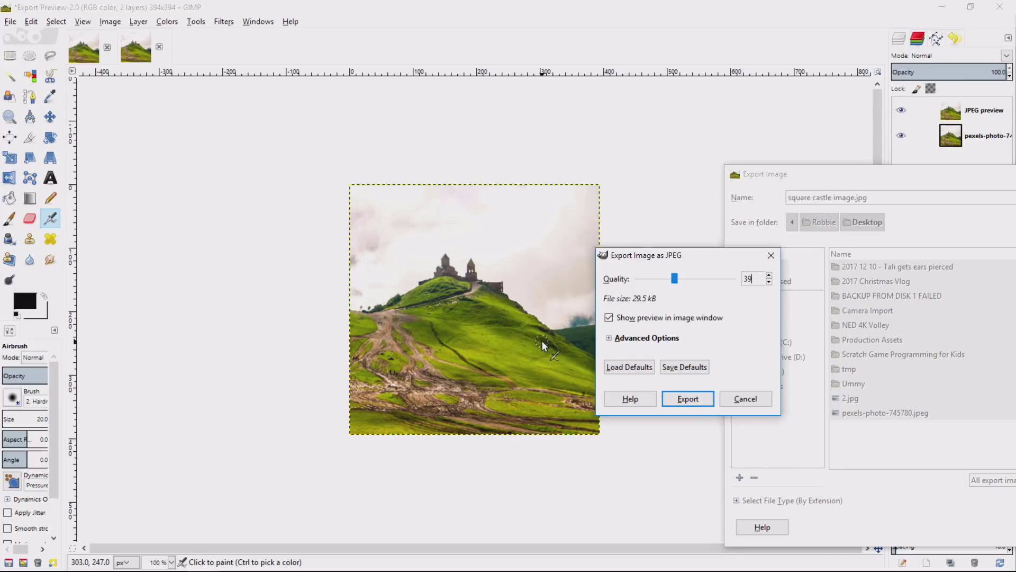
double_click(755, 282)
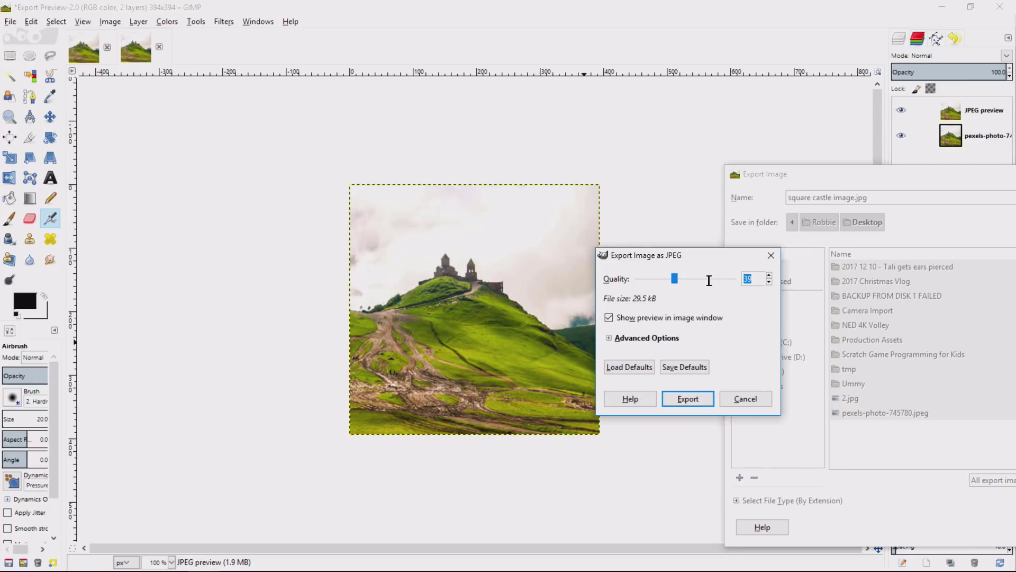
type("70")
key("Tab")
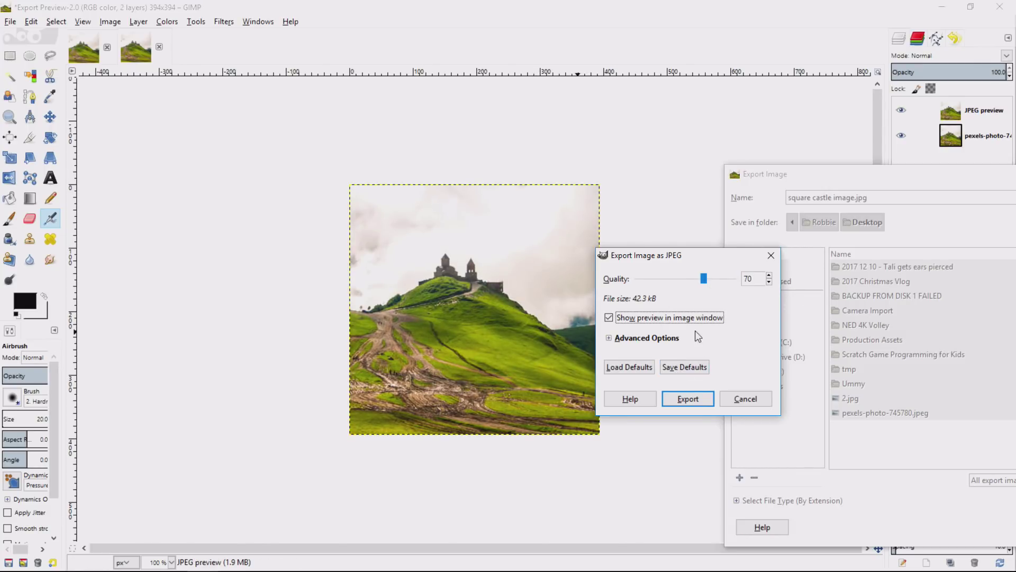
- Export the JPEG to the desktop and quit GIMP, discarding unsaved changes
left_click(687, 404)
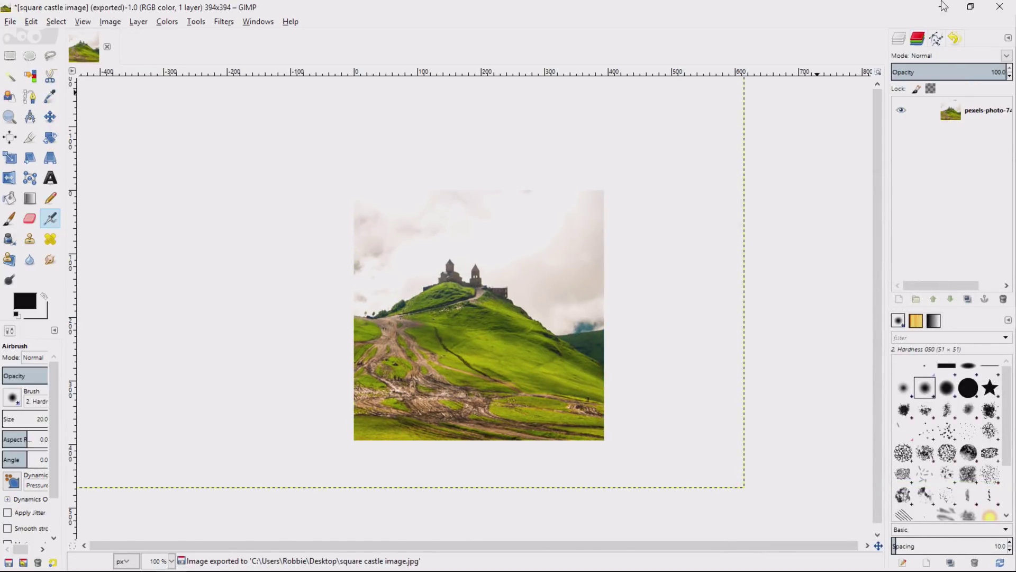
left_click(999, 7)
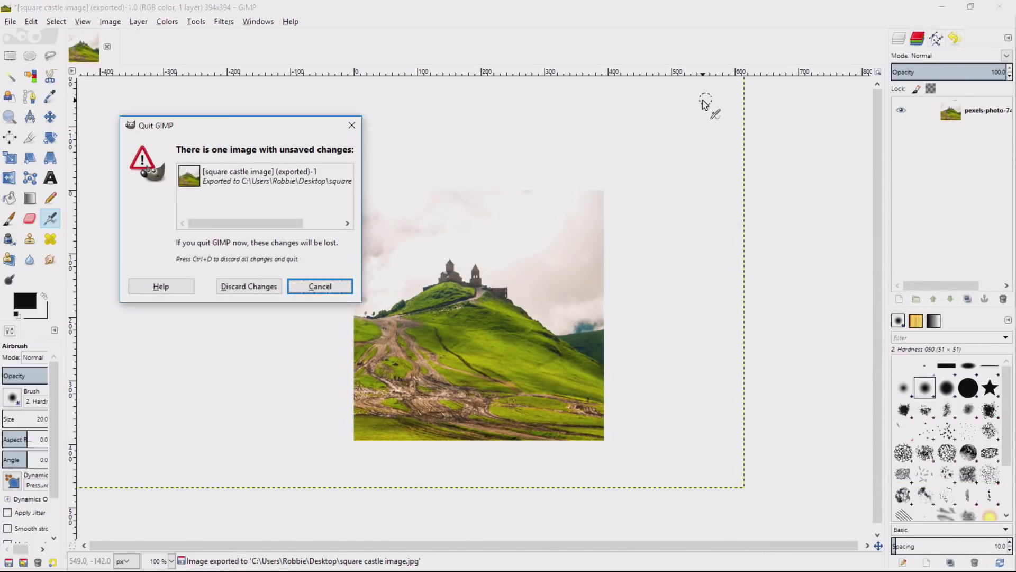
left_click(232, 290)
- Minimize the browser to reveal the desktop
left_click(941, 9)
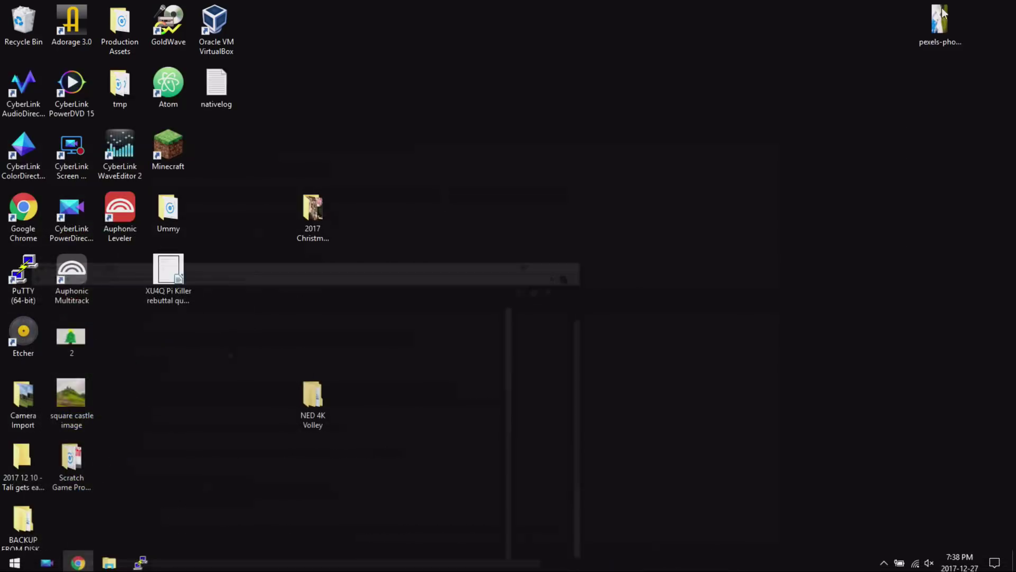